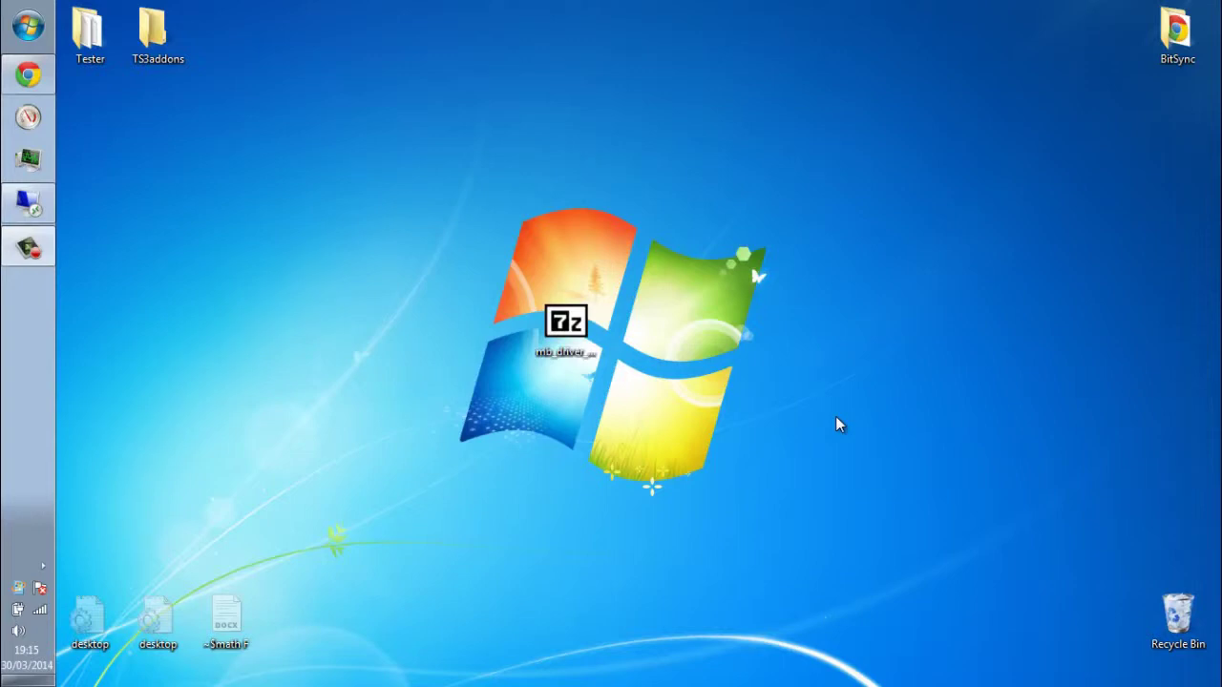
{"action": "left_click_drag", "start_coordinate": [386, 202], "coordinate": [703, 418]}
{"action": "left_click", "coordinate": [560, 321]}
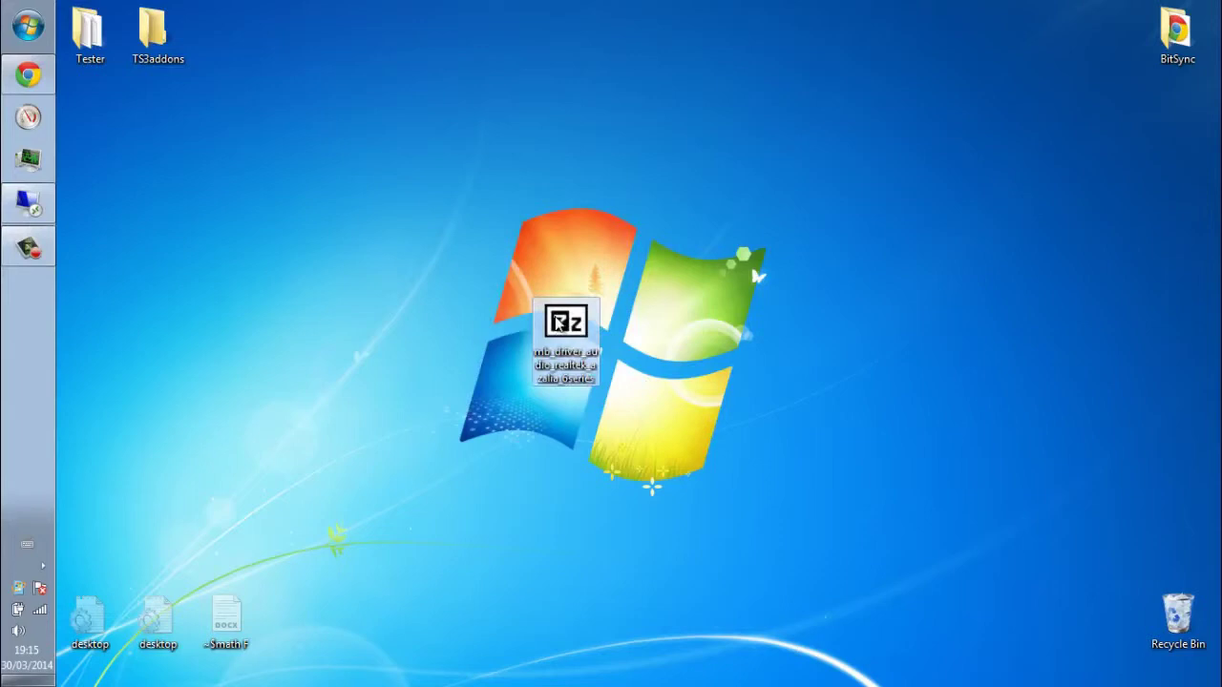
{"action": "left_click_drag", "start_coordinate": [461, 277], "coordinate": [715, 432]}
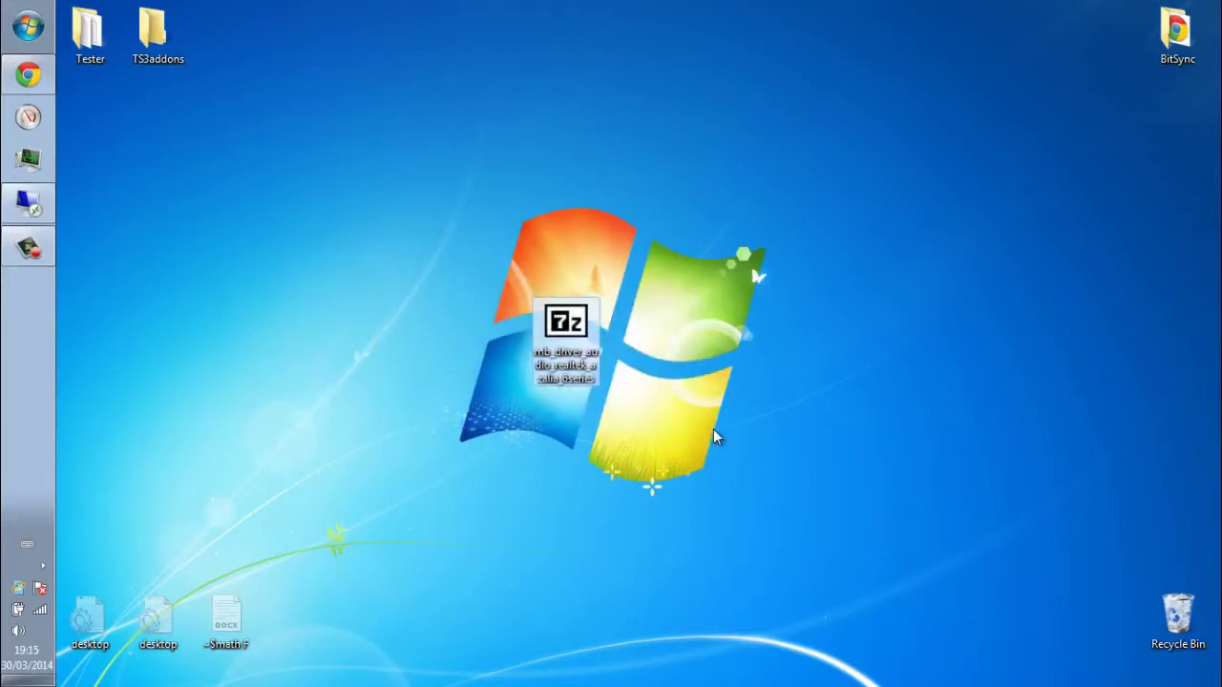
{"action": "left_click_drag", "start_coordinate": [481, 260], "coordinate": [730, 442]}
Step: Download the Intel Management Engine Interface and Intel INF installation drivers from the GA-H61M-USB3V support page in Chrome
{"action": "left_click", "coordinate": [586, 497]}
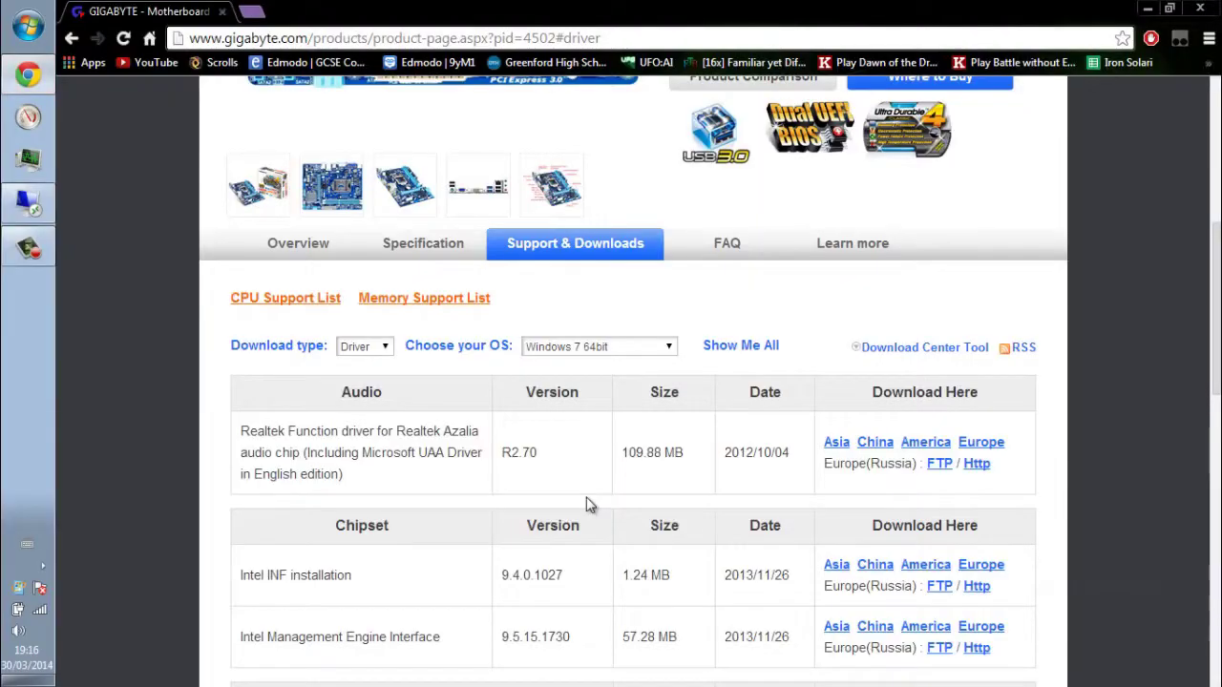
{"action": "scroll", "coordinate": [590, 504], "scroll_direction": "up", "scroll_amount": 5}
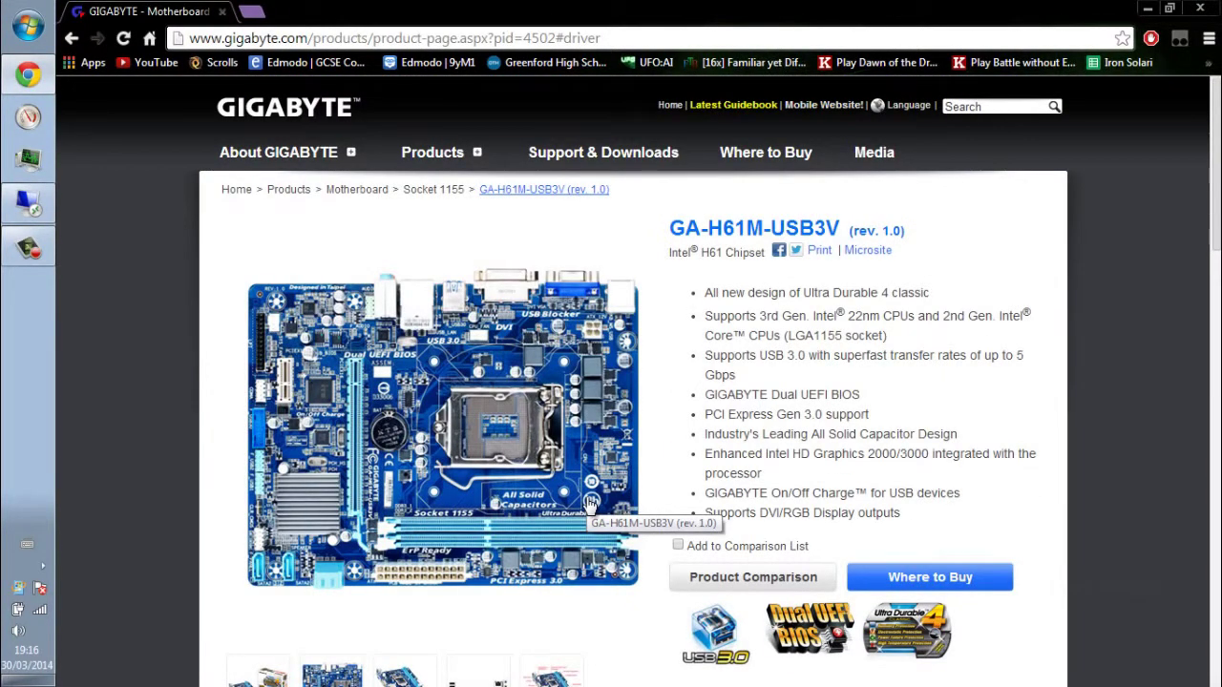
{"action": "scroll", "coordinate": [589, 504], "scroll_direction": "down", "scroll_amount": 3}
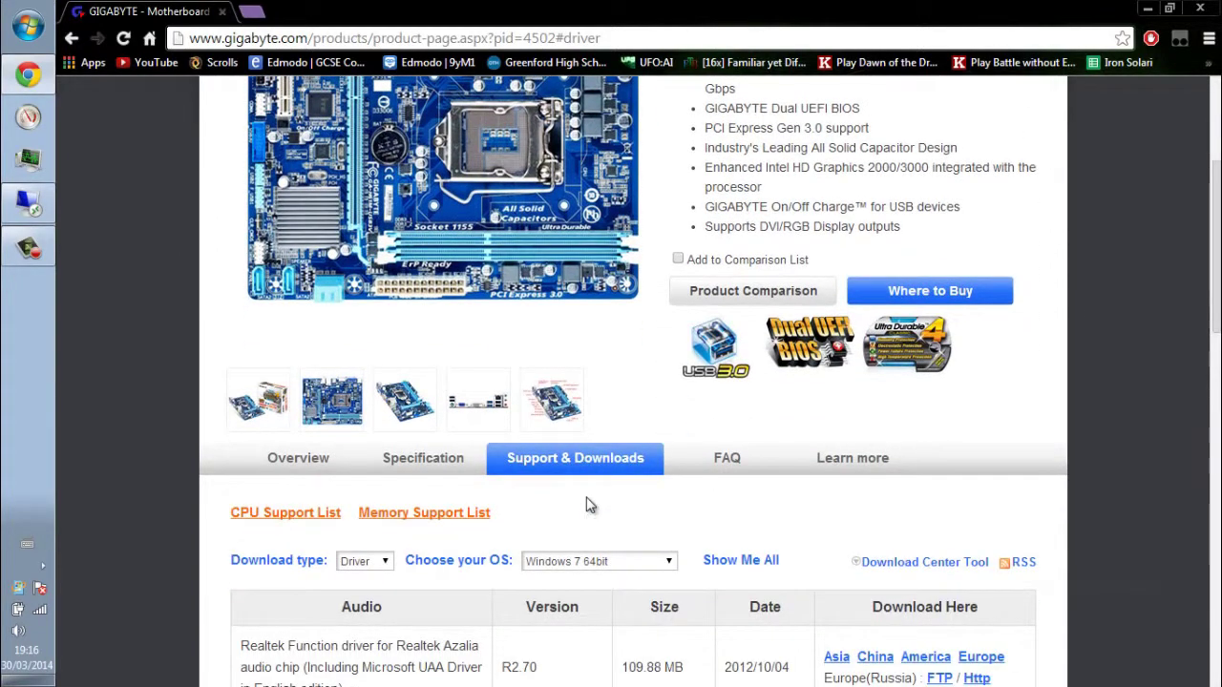
{"action": "scroll", "coordinate": [589, 504], "scroll_direction": "down", "scroll_amount": 3}
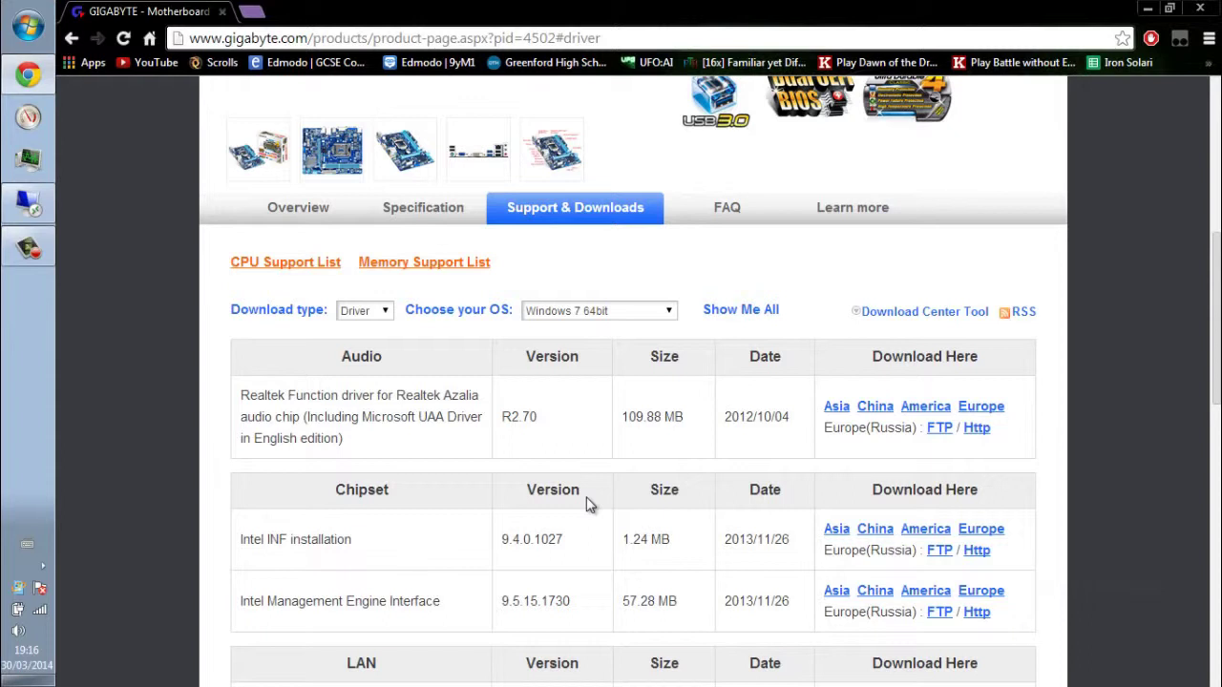
{"action": "left_click_drag", "start_coordinate": [352, 540], "coordinate": [253, 539]}
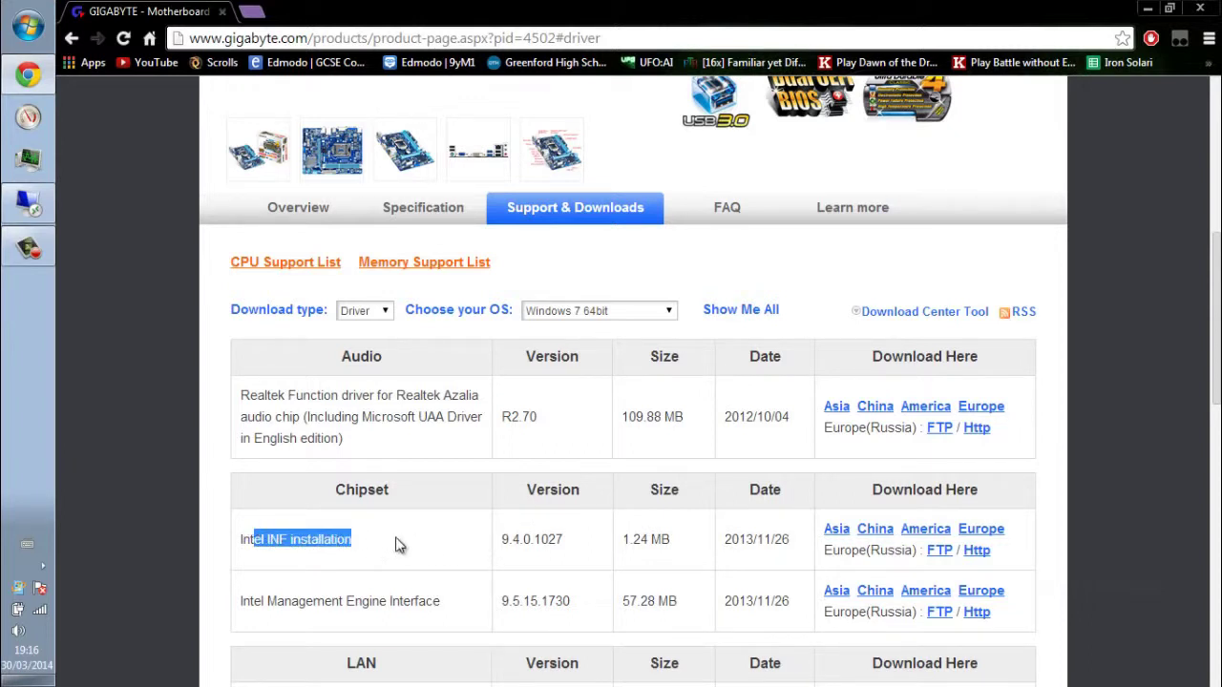
{"action": "left_click", "coordinate": [584, 545]}
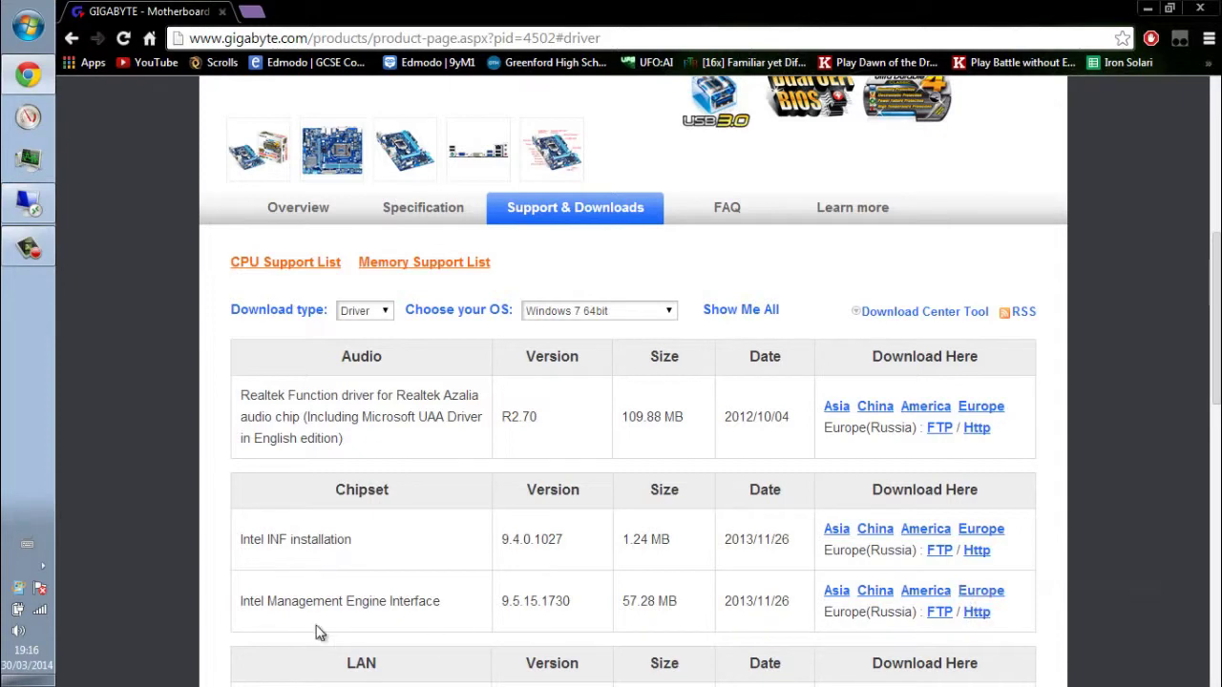
{"action": "double_click", "coordinate": [315, 539]}
{"action": "left_click", "coordinate": [452, 551]}
{"action": "left_click", "coordinate": [977, 612]}
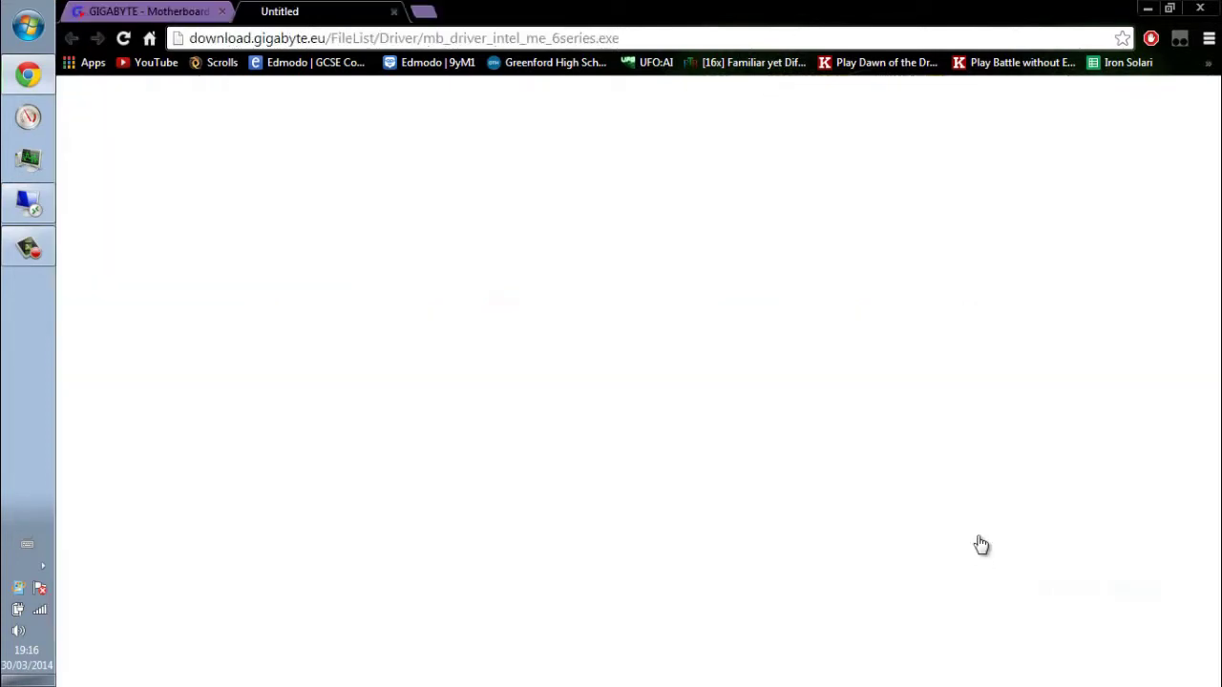
{"action": "left_click", "coordinate": [980, 529]}
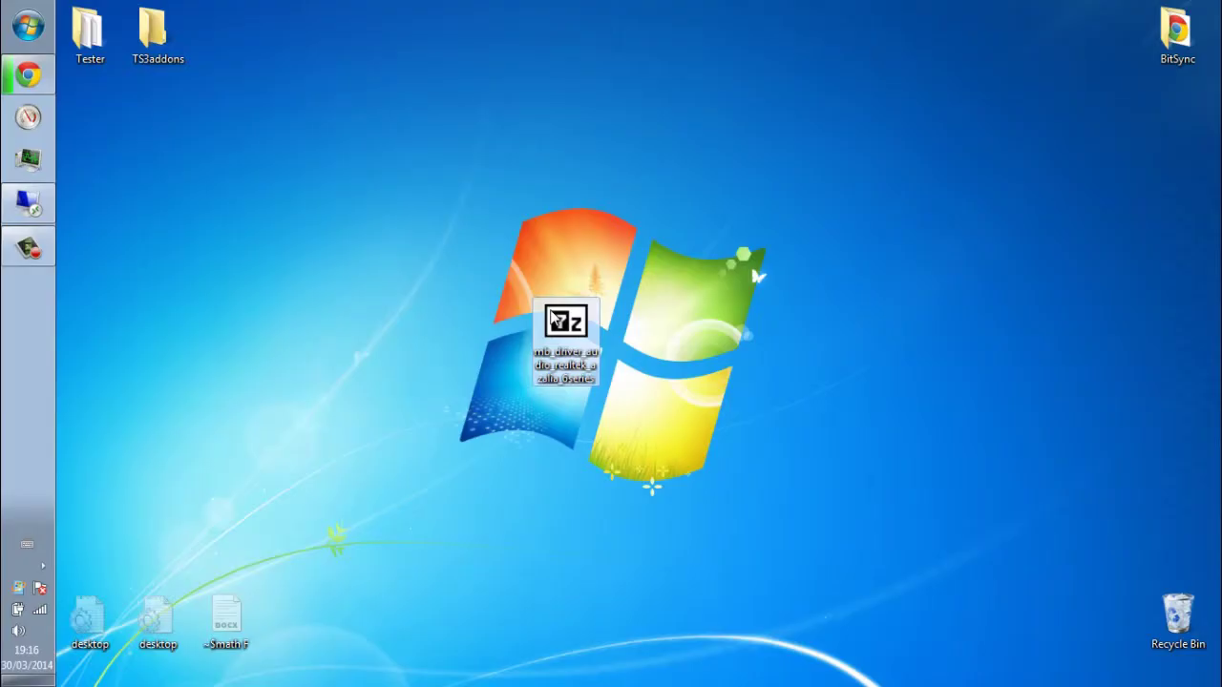
Step: Cut the mb_driver_audio_realtek_azalia_6series installer from the local desktop and paste it into F:\Downloads in the Remote Desktop session
{"action": "right_click", "coordinate": [540, 307]}
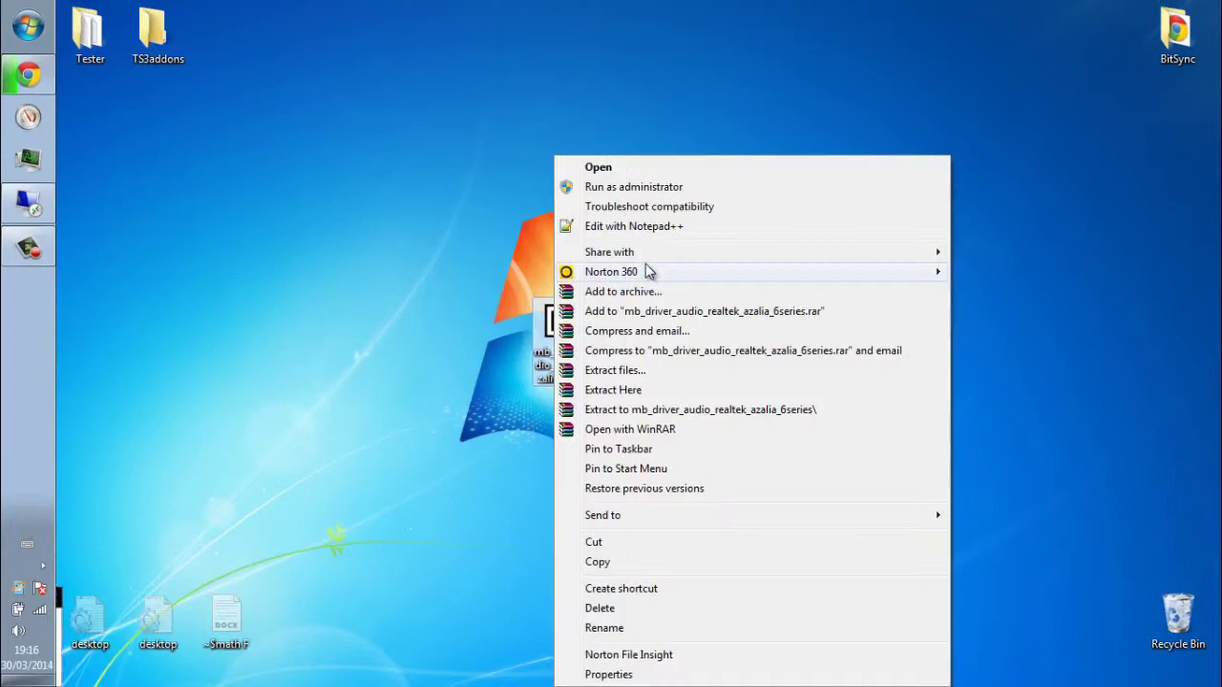
{"action": "mouse_move", "coordinate": [647, 268]}
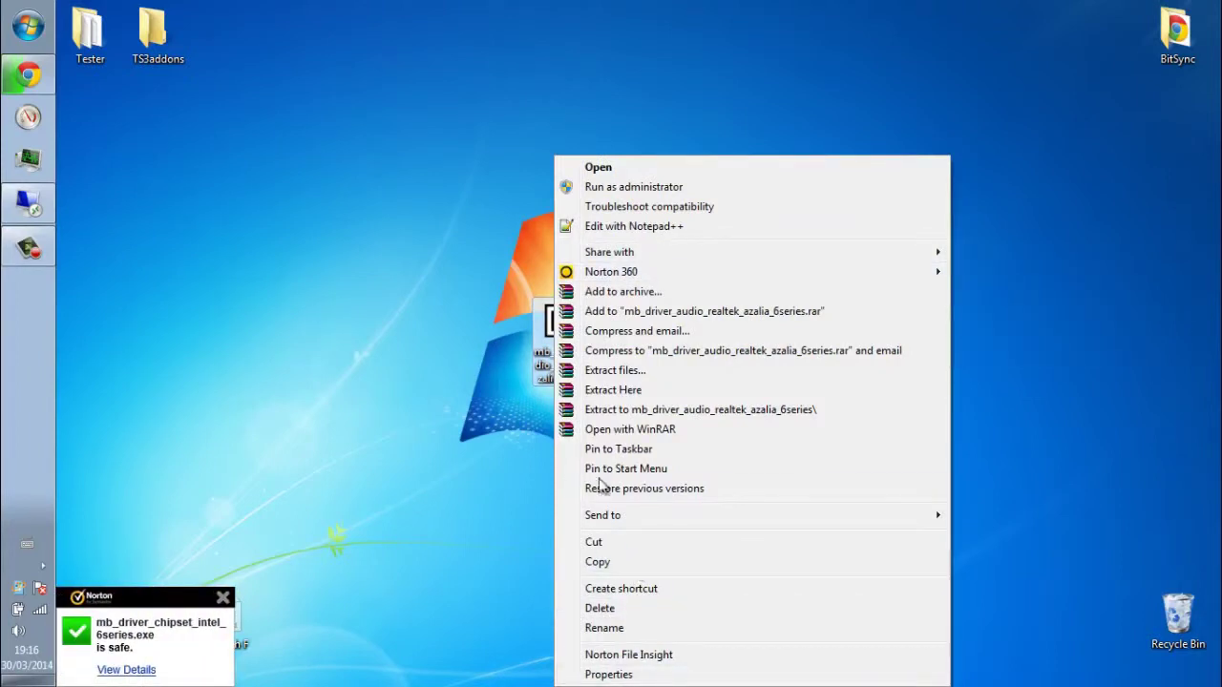
{"action": "left_click", "coordinate": [626, 550]}
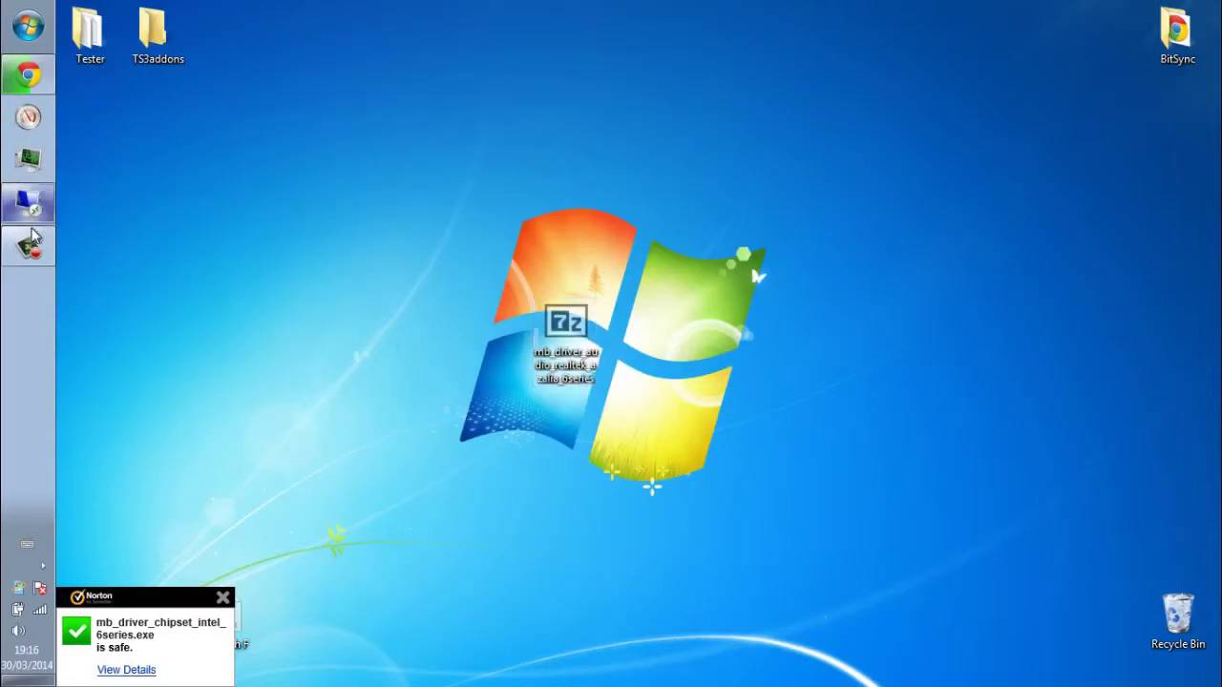
{"action": "left_click", "coordinate": [29, 205]}
{"action": "right_click", "coordinate": [485, 277]}
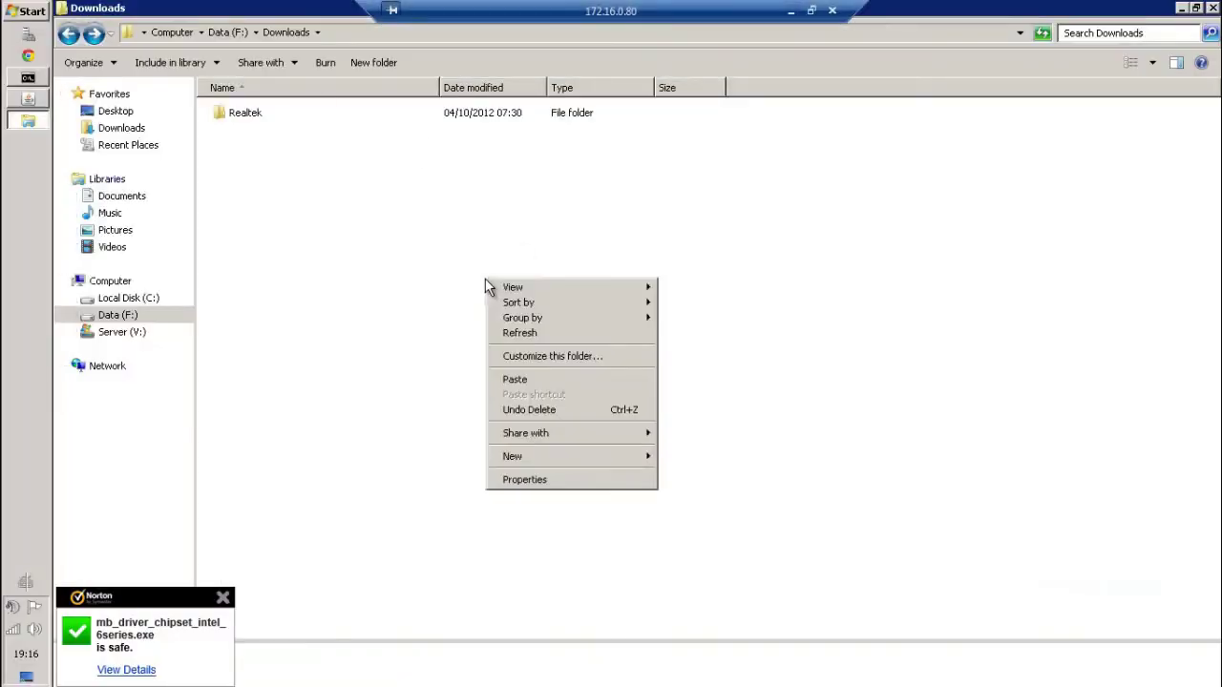
{"action": "left_click", "coordinate": [551, 380]}
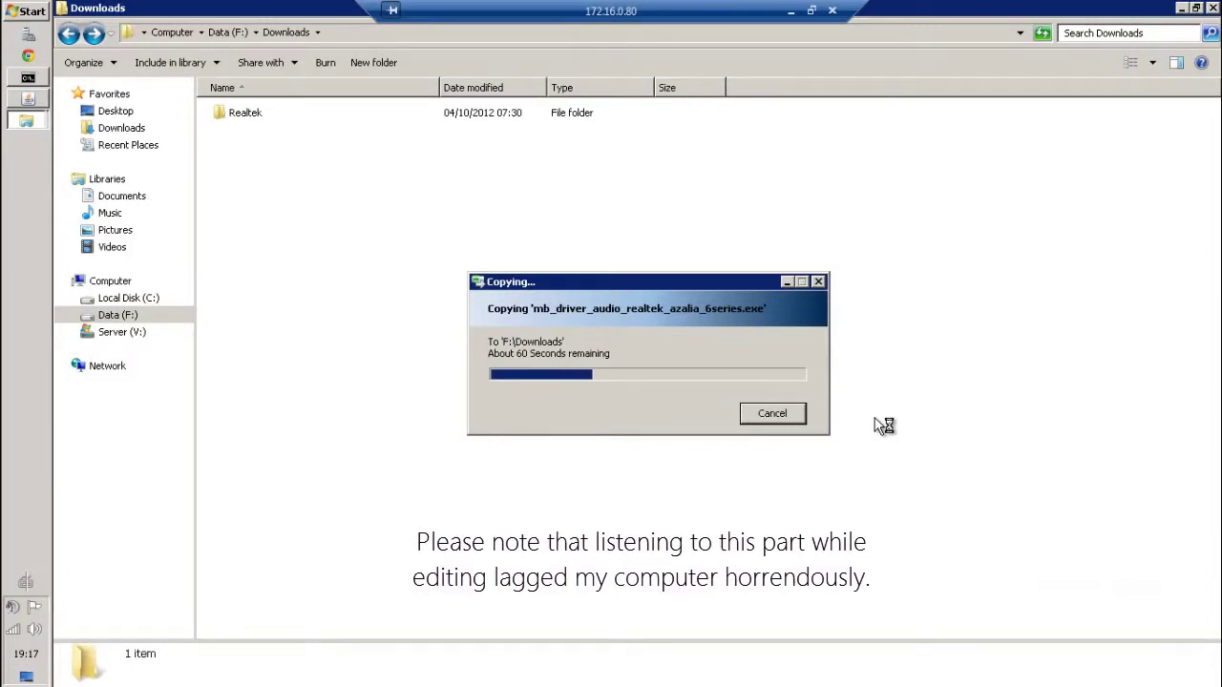
{"action": "left_click", "coordinate": [286, 229]}
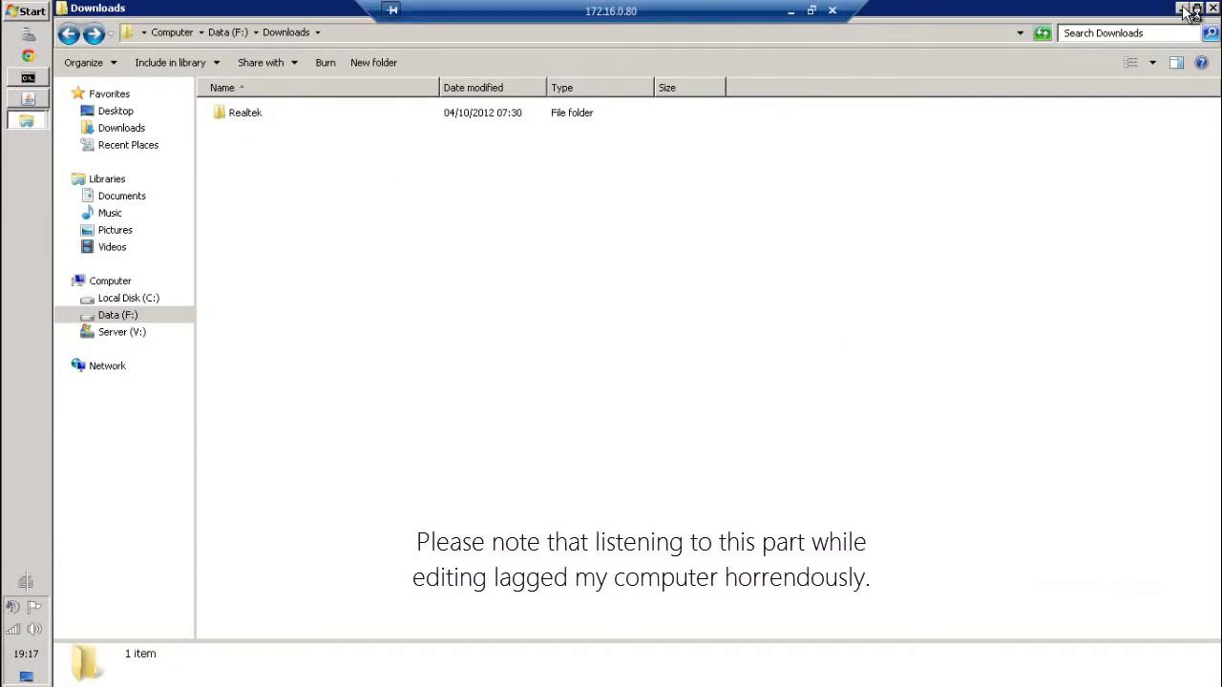
{"action": "left_click", "coordinate": [29, 100]}
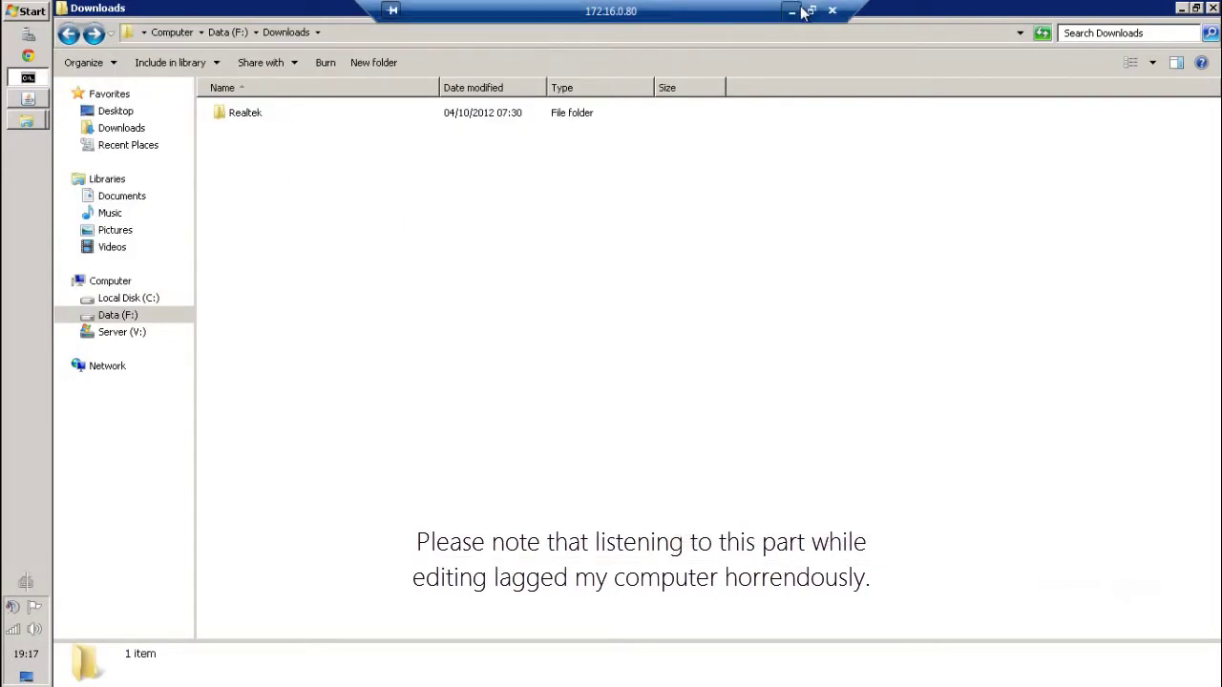
{"action": "left_click", "coordinate": [791, 10]}
{"action": "left_click", "coordinate": [28, 200]}
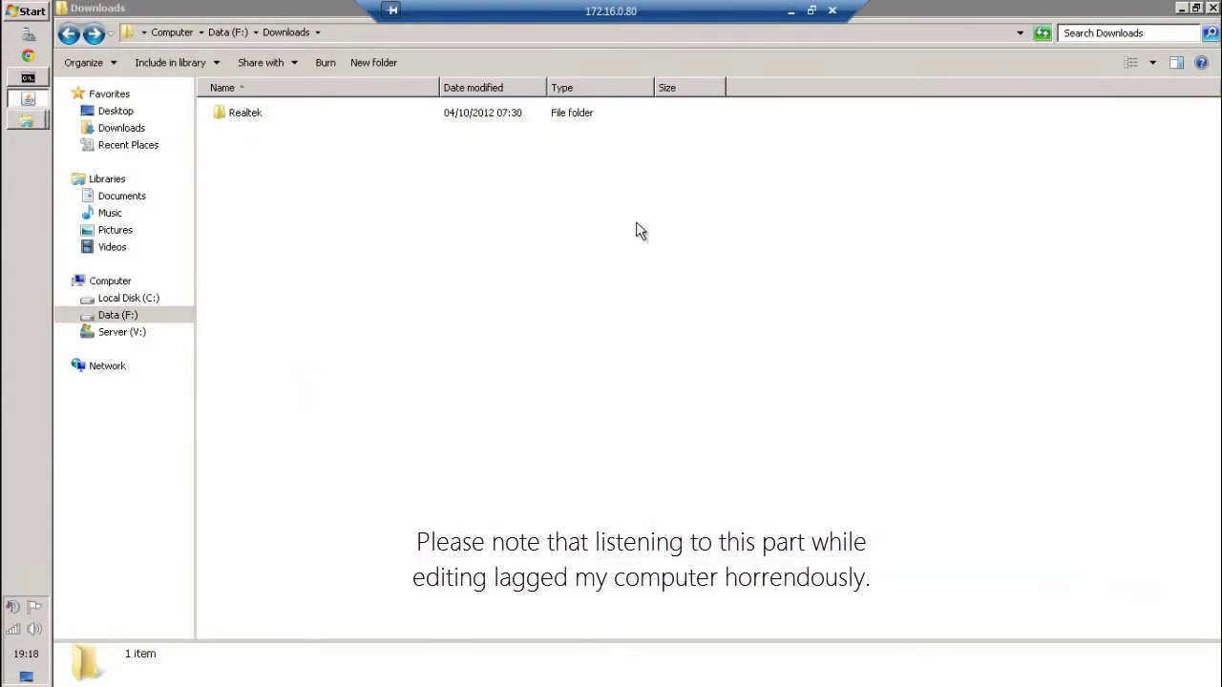
{"action": "key", "text": "ctrl+v"}
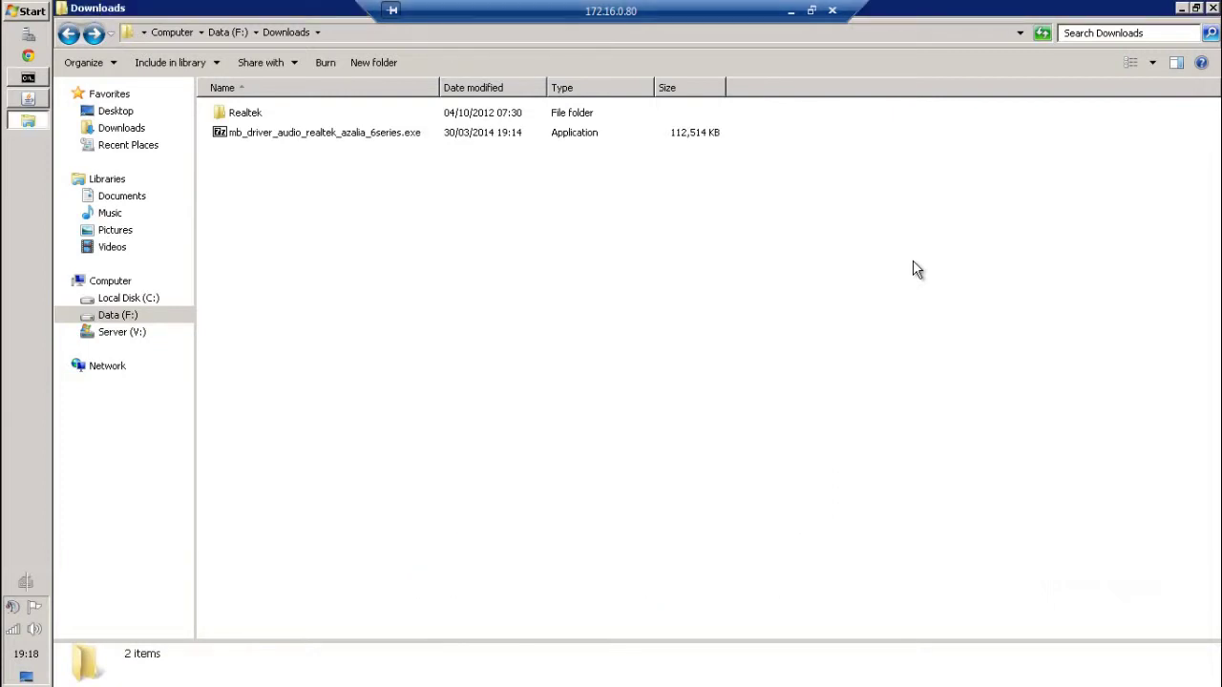
Step: Open the extracted Realtek folder in F:\Downloads on the remote computer
{"action": "key", "text": "Down"}
{"action": "key", "text": "Return"}
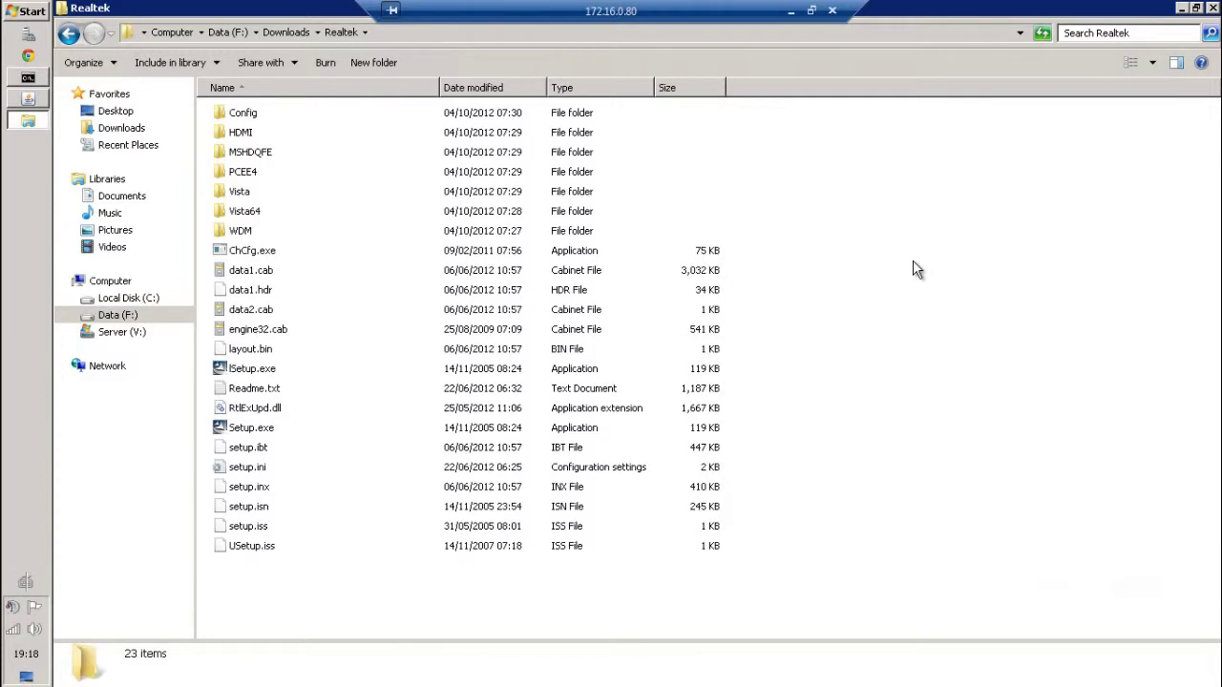
{"action": "key", "text": "BackSpace"}
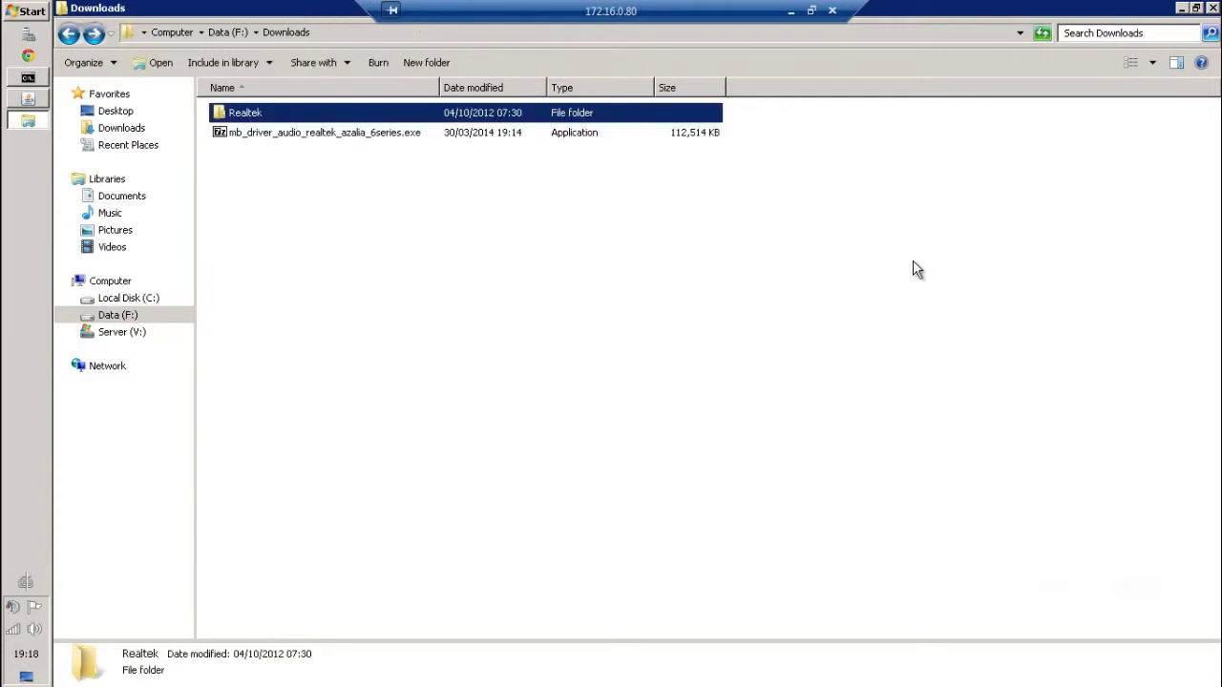
{"action": "key", "text": "Down"}
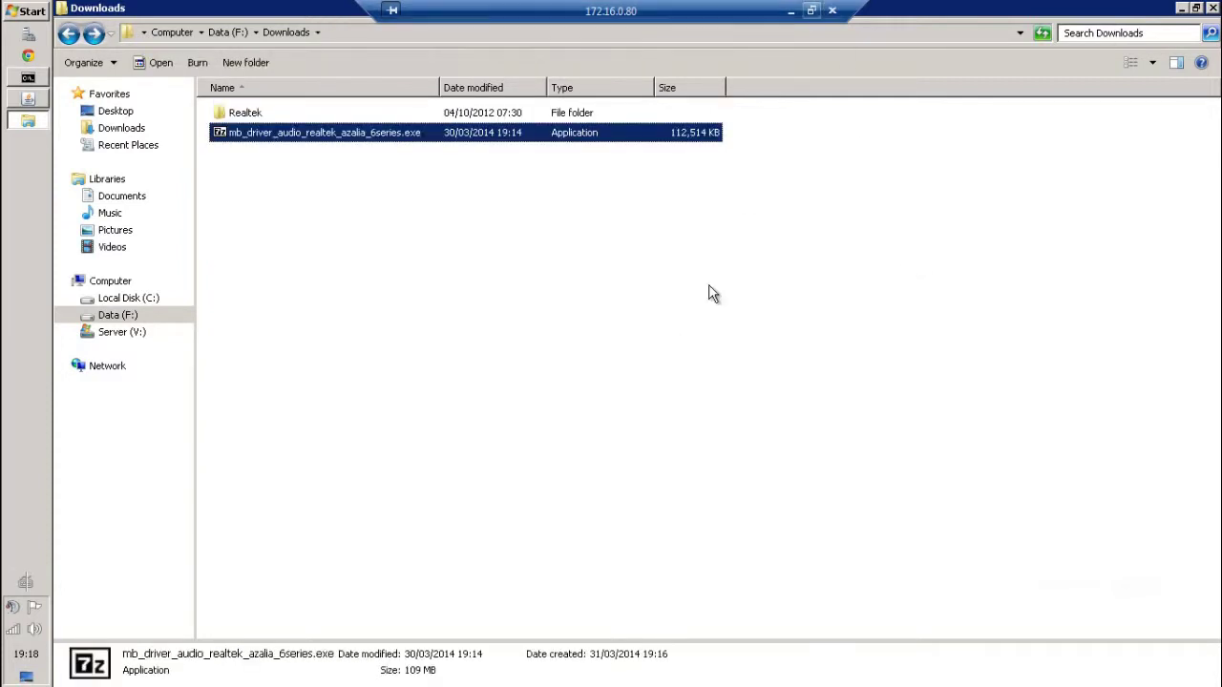
{"action": "key", "text": "Up"}
{"action": "key", "text": "Return"}
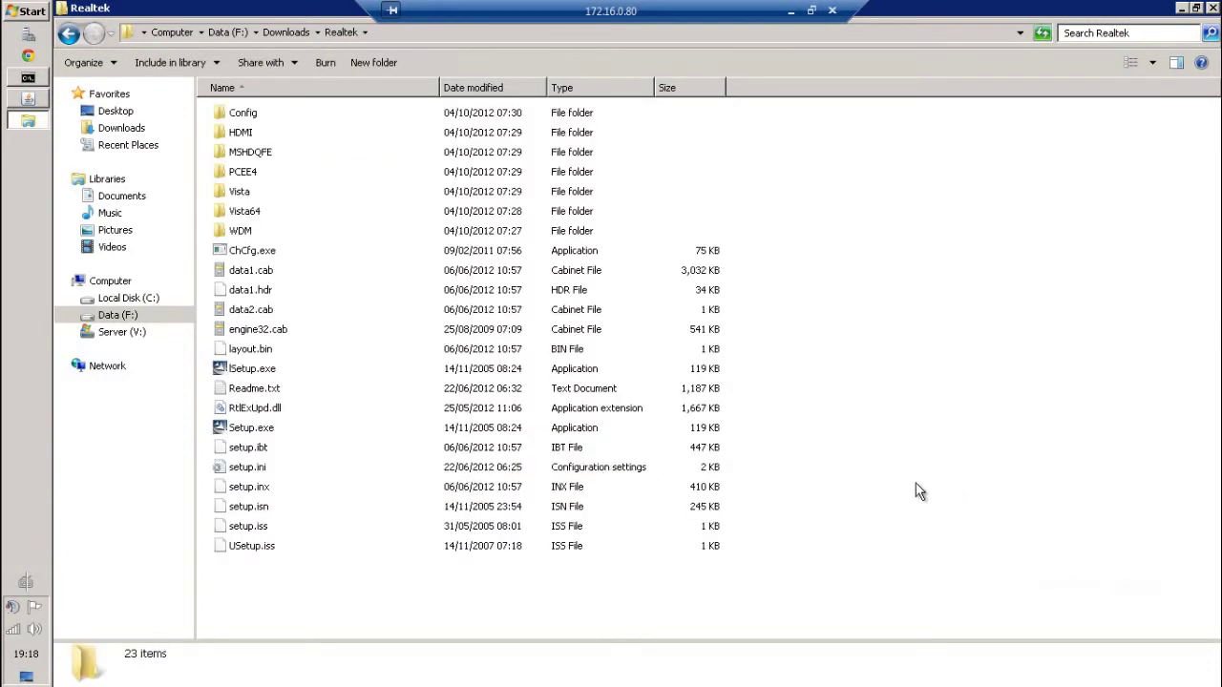
{"action": "left_click_drag", "start_coordinate": [885, 500], "coordinate": [913, 441]}
{"action": "left_click", "coordinate": [960, 464]}
Step: Examine the lSetup.exe and Setup.exe installer files in the Realtek folder
{"action": "left_click", "coordinate": [322, 432]}
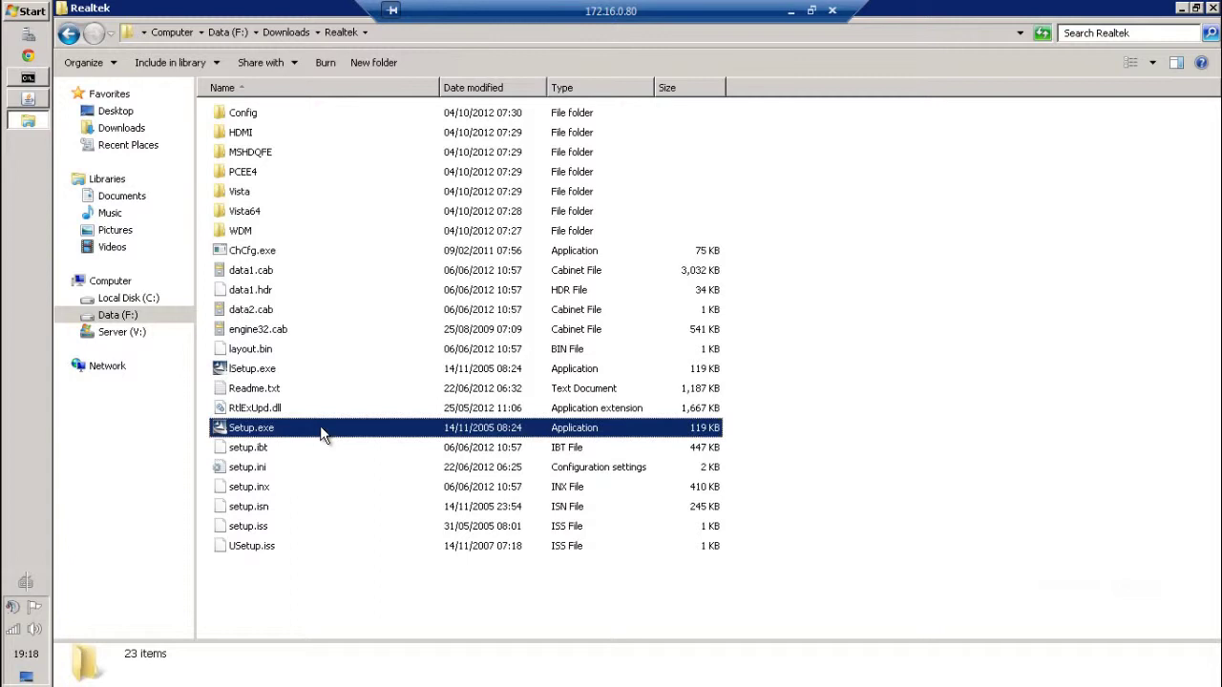
{"action": "key", "text": "Up"}
{"action": "key", "text": "Up"}
{"action": "key", "text": "Up"}
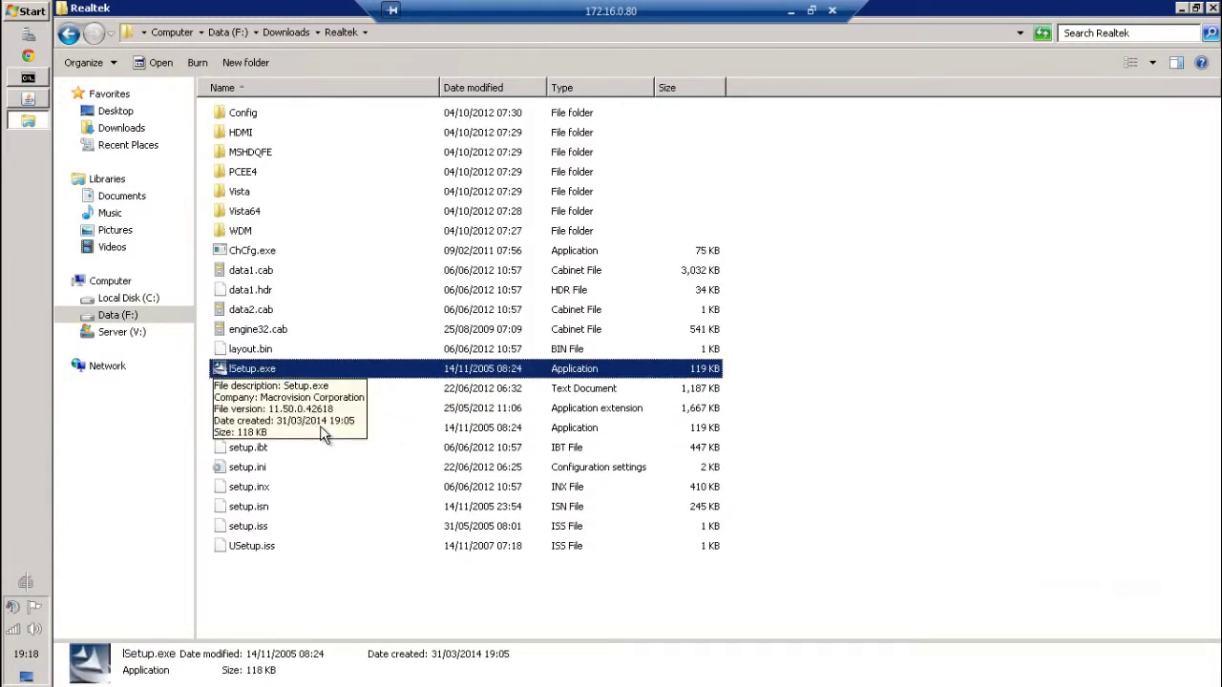
{"action": "key", "text": "Down"}
{"action": "key", "text": "Down"}
{"action": "key", "text": "Down"}
{"action": "key", "text": "Up"}
{"action": "key", "text": "Up"}
{"action": "key", "text": "Up"}
{"action": "key", "text": "Down"}
{"action": "key", "text": "Down"}
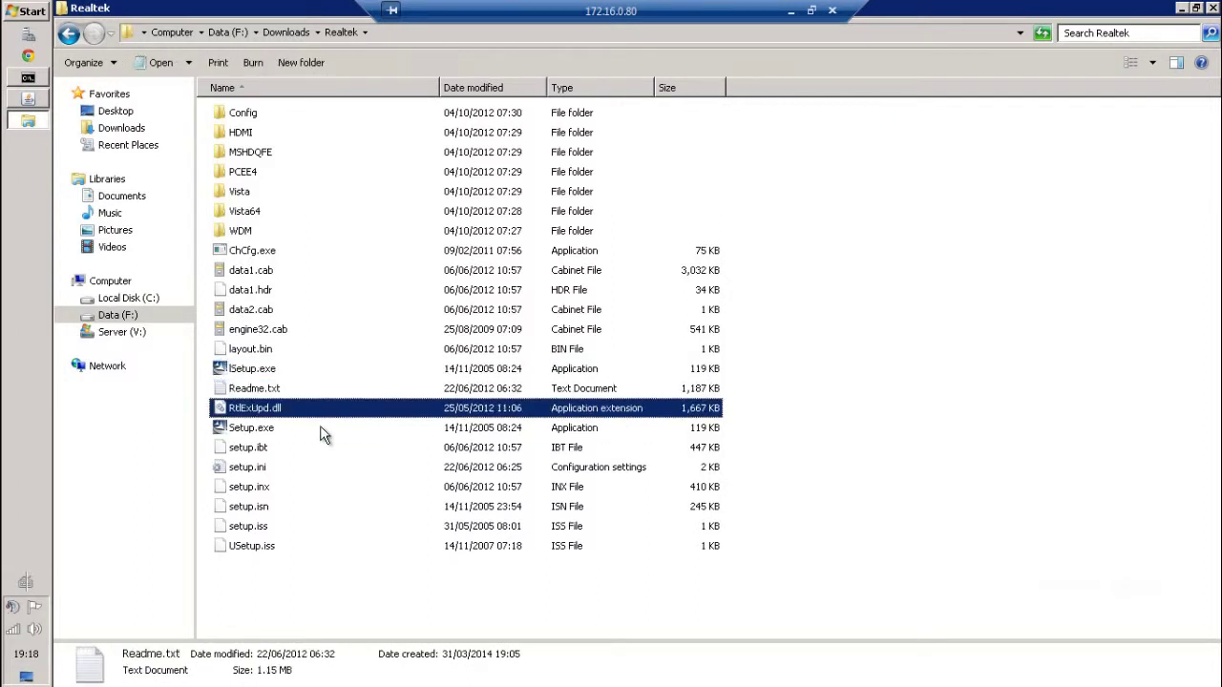
{"action": "key", "text": "Up"}
{"action": "key", "text": "Up"}
{"action": "key", "text": "Down"}
{"action": "key", "text": "Down"}
{"action": "key", "text": "Up"}
{"action": "key", "text": "Up"}
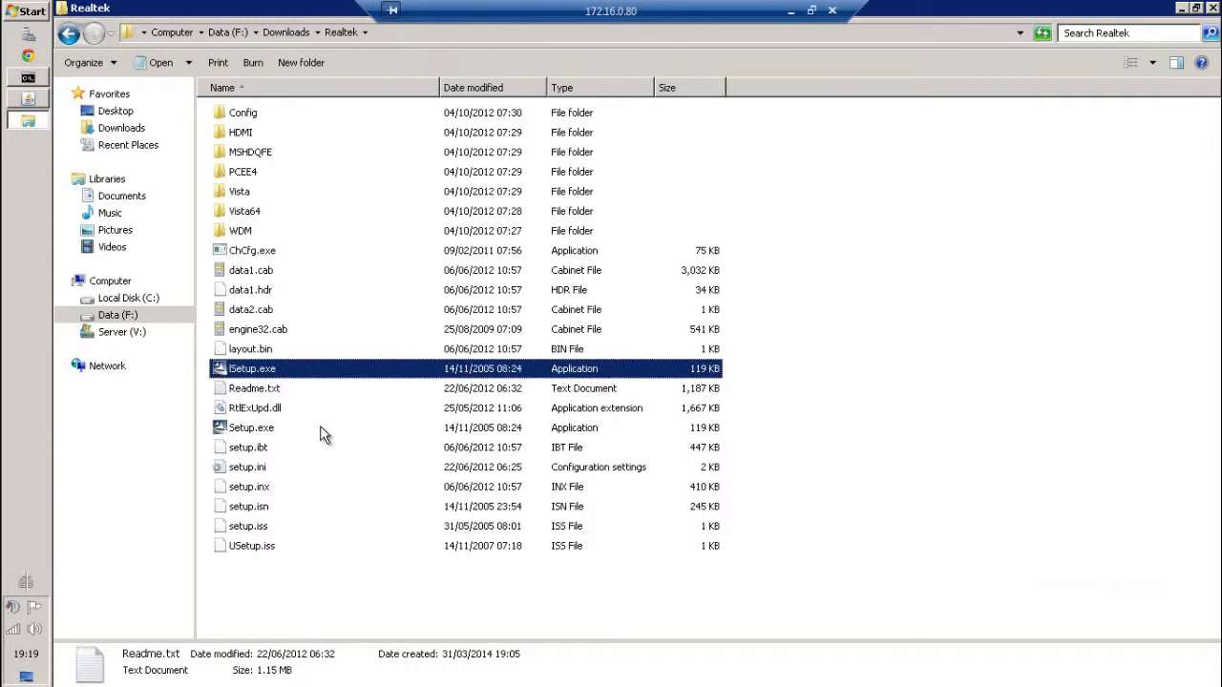
{"action": "key", "text": "Down"}
{"action": "key", "text": "Down"}
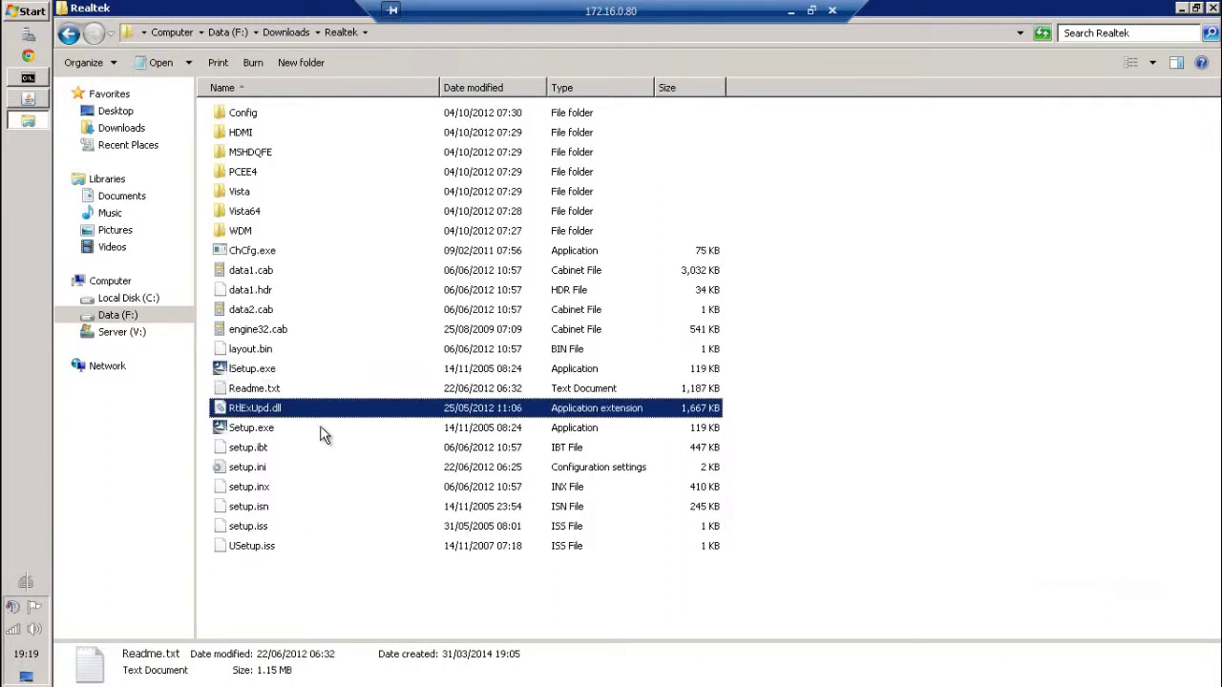
{"action": "key", "text": "Down"}
{"action": "key", "text": "Up"}
{"action": "key", "text": "Up"}
{"action": "key", "text": "Down"}
{"action": "key", "text": "Up"}
{"action": "key", "text": "Up"}
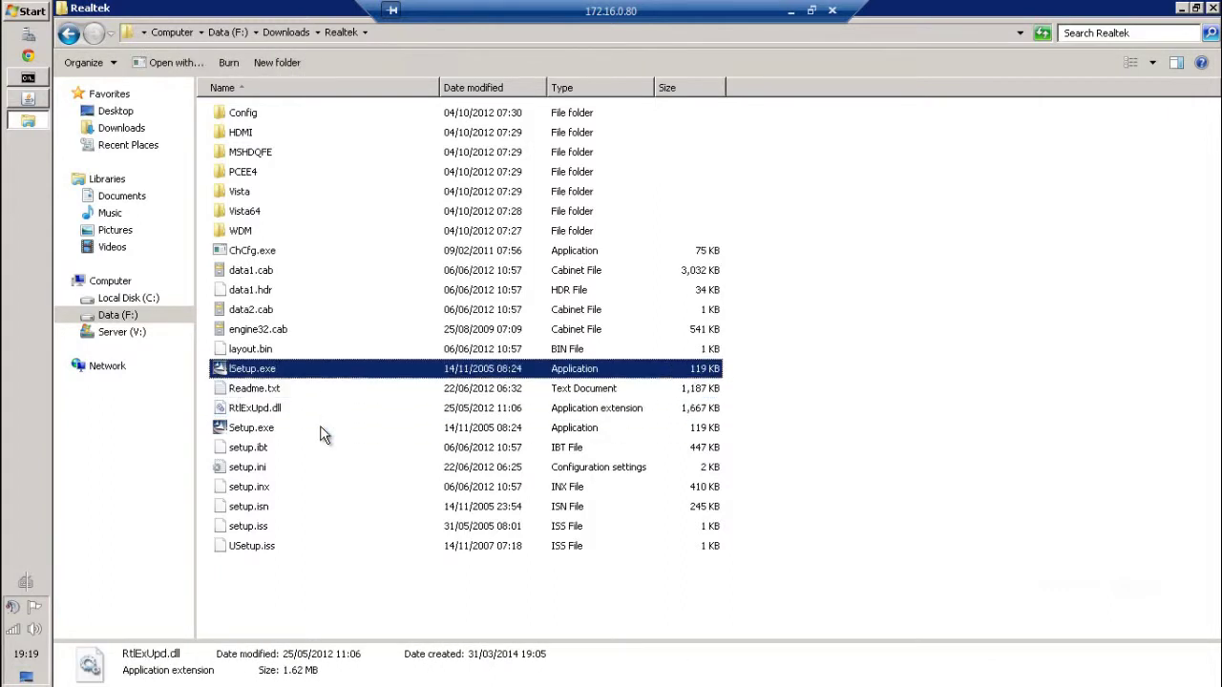
{"action": "key", "text": "Down"}
{"action": "key", "text": "Down"}
{"action": "key", "text": "Down"}
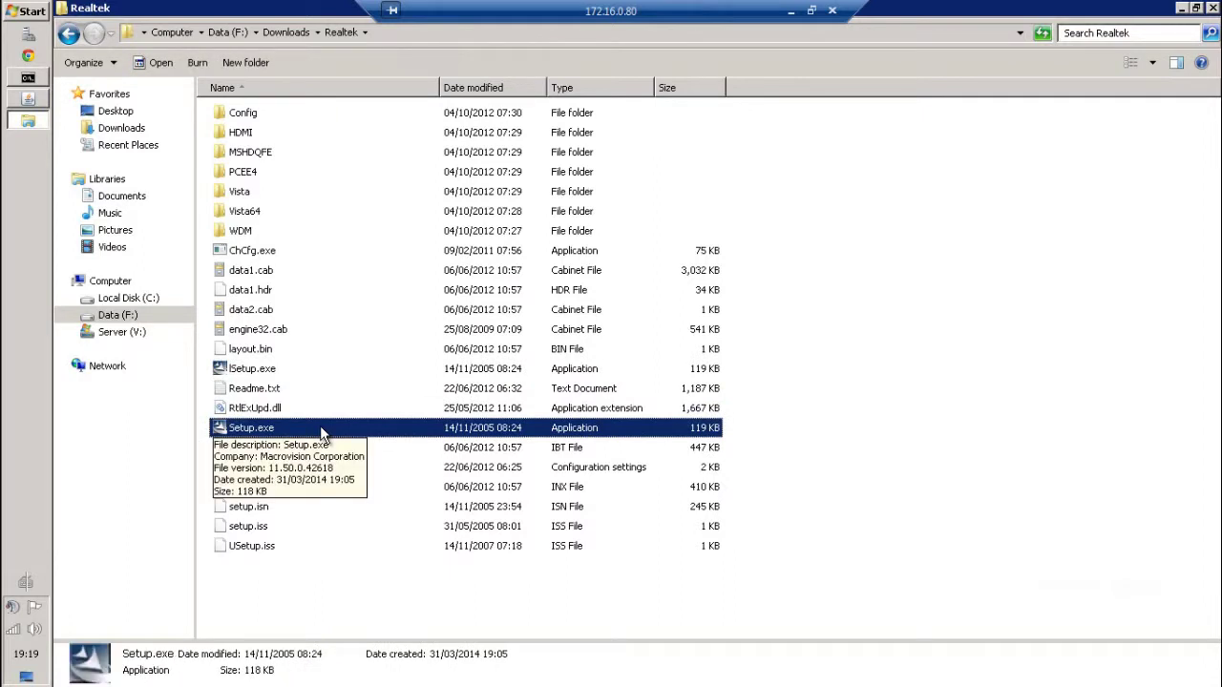
Step: Run Setup.exe to uninstall the current Realtek High Definition Audio Driver, and finish the wizard without restarting the computer
{"action": "double_click", "coordinate": [322, 432]}
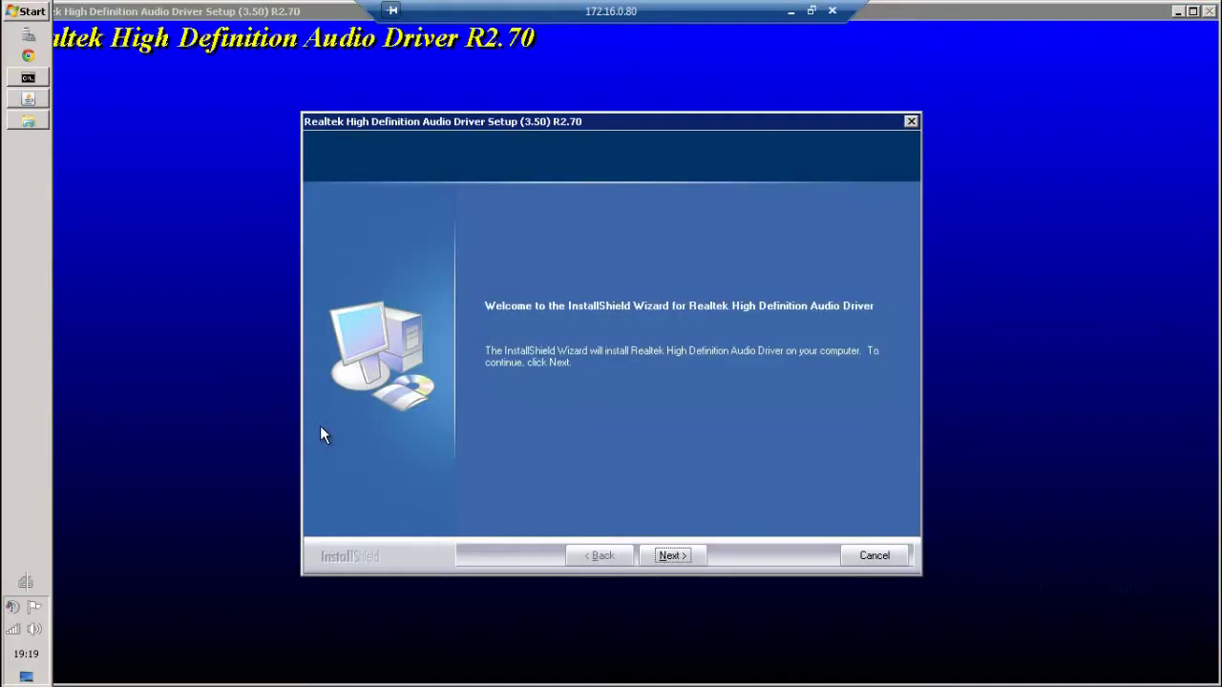
{"action": "left_click", "coordinate": [672, 554]}
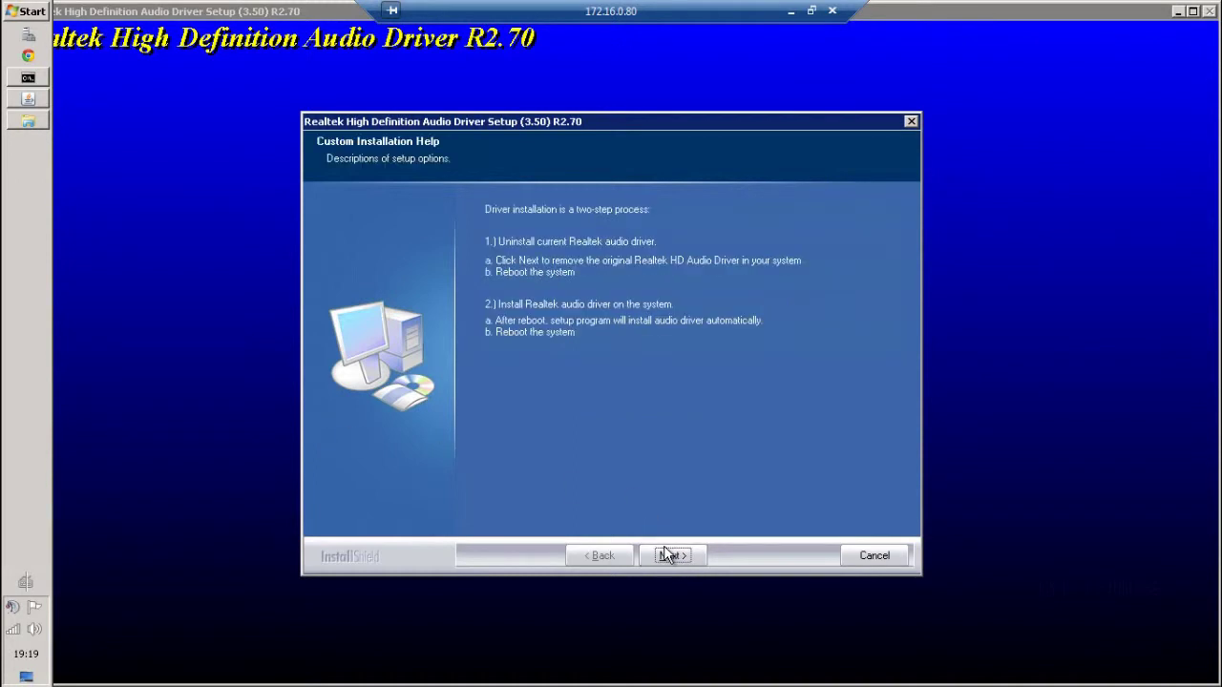
{"action": "left_click", "coordinate": [670, 556]}
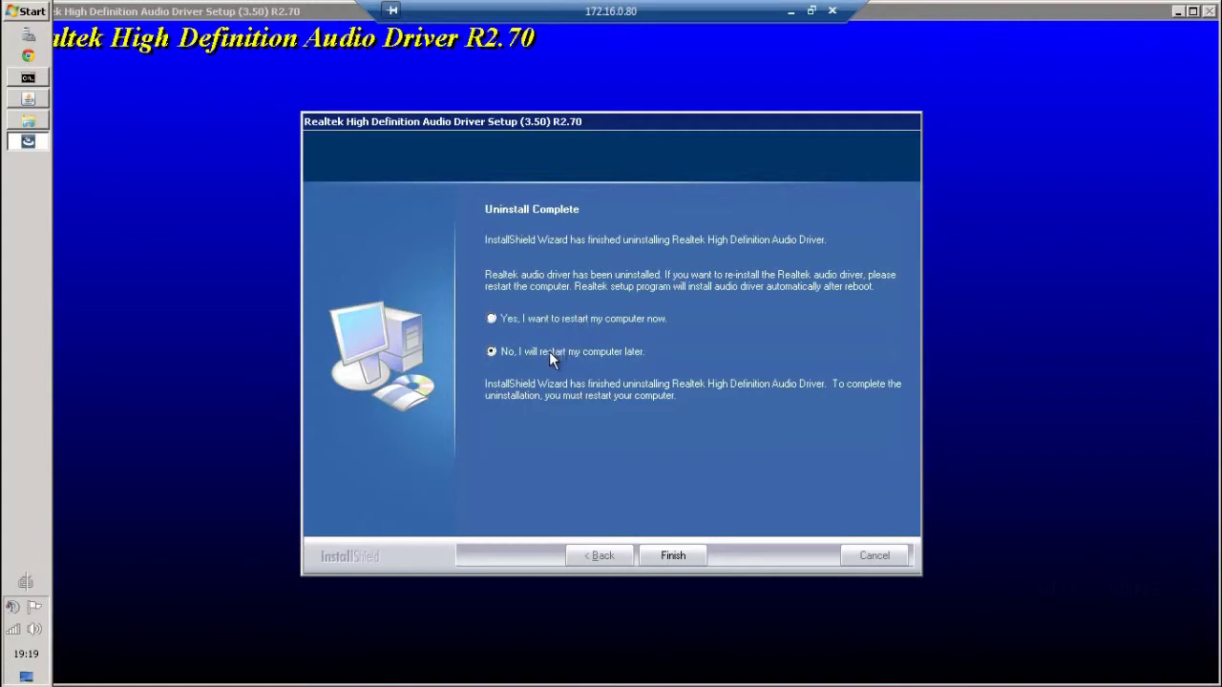
{"action": "left_click", "coordinate": [674, 553]}
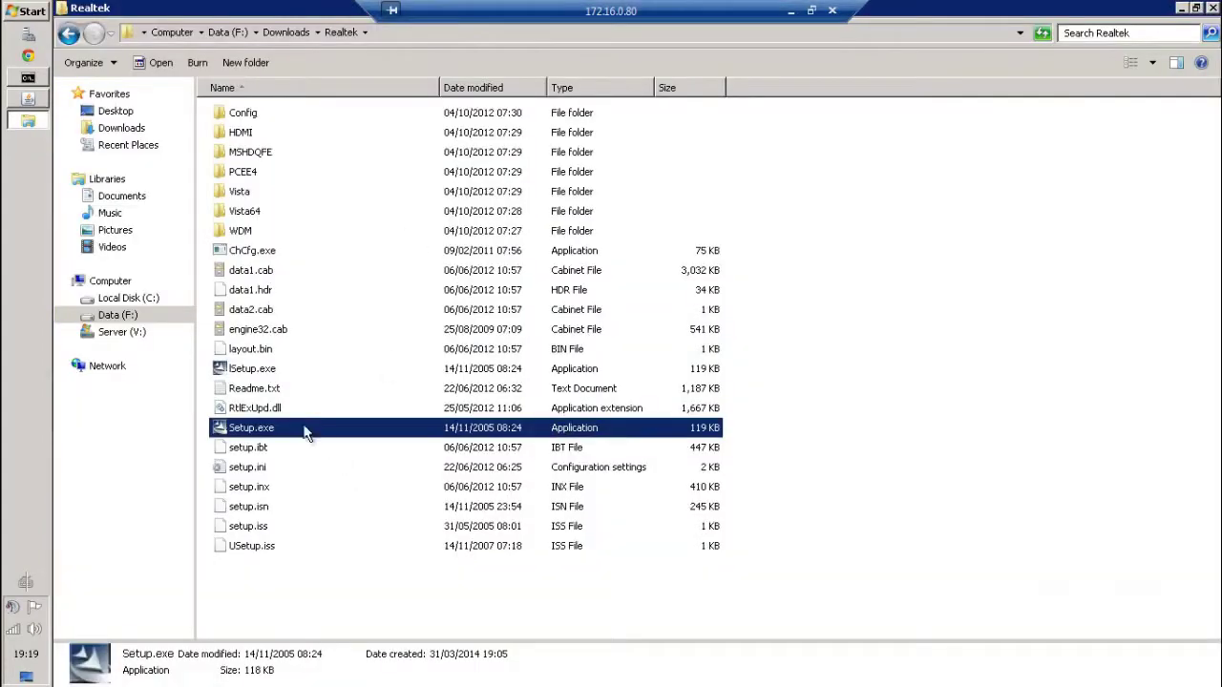
Step: Run lSetup.exe and Setup.exe from the Realtek folder, finishing each driver wizard with the option to restart the computer later
{"action": "double_click", "coordinate": [277, 369]}
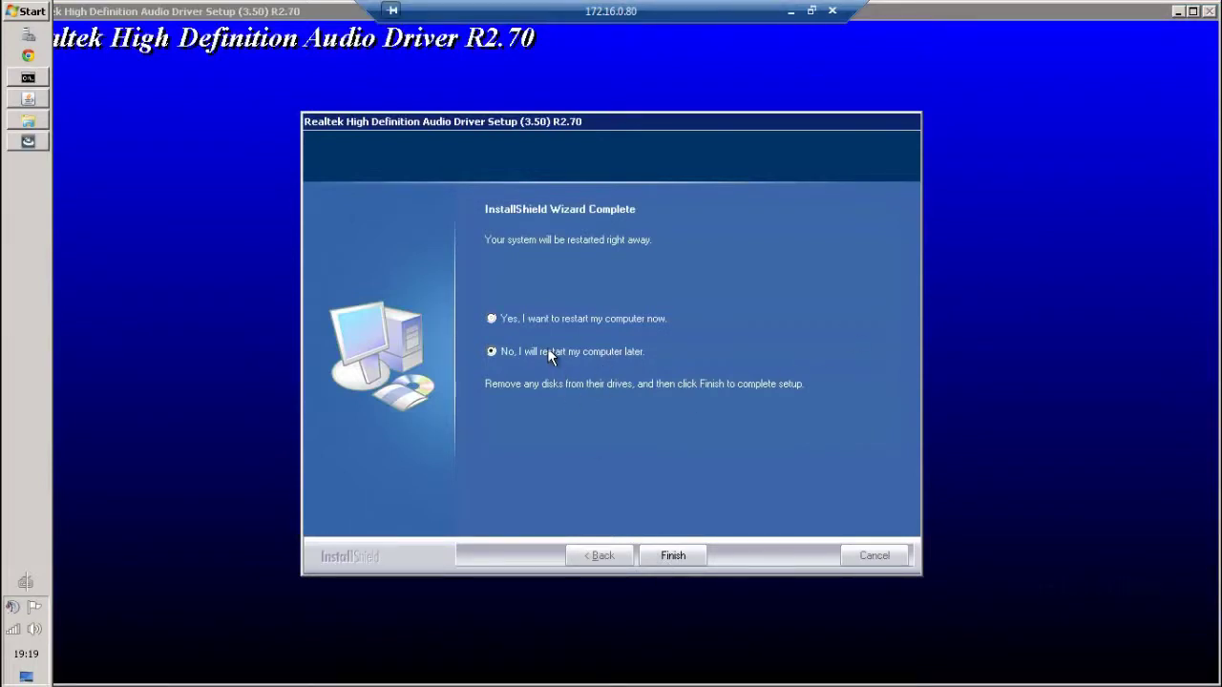
{"action": "left_click", "coordinate": [672, 556]}
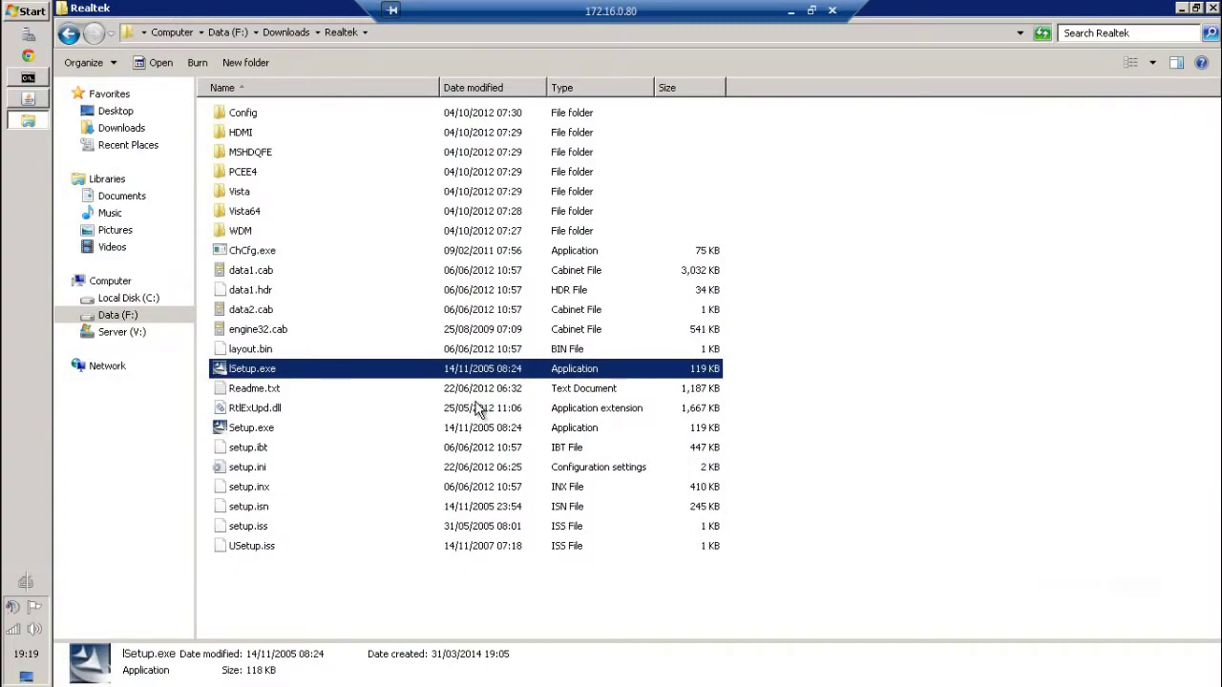
{"action": "left_click", "coordinate": [477, 428]}
{"action": "double_click", "coordinate": [478, 428]}
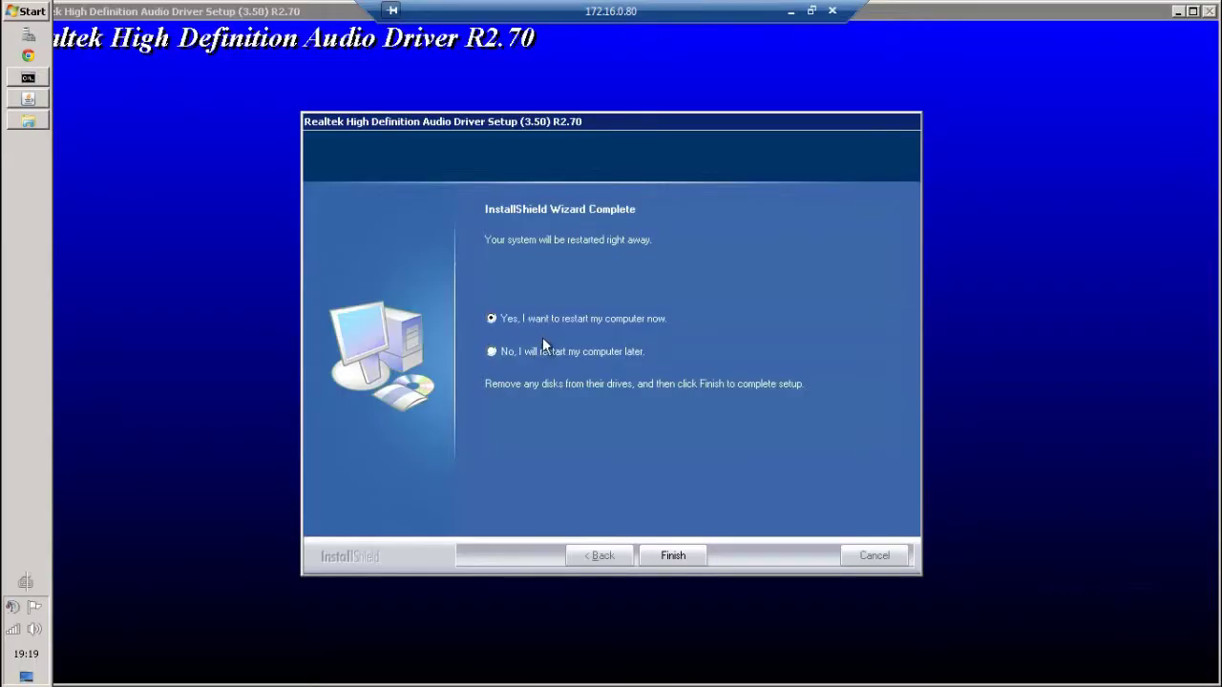
{"action": "left_click", "coordinate": [545, 348]}
{"action": "left_click", "coordinate": [657, 558]}
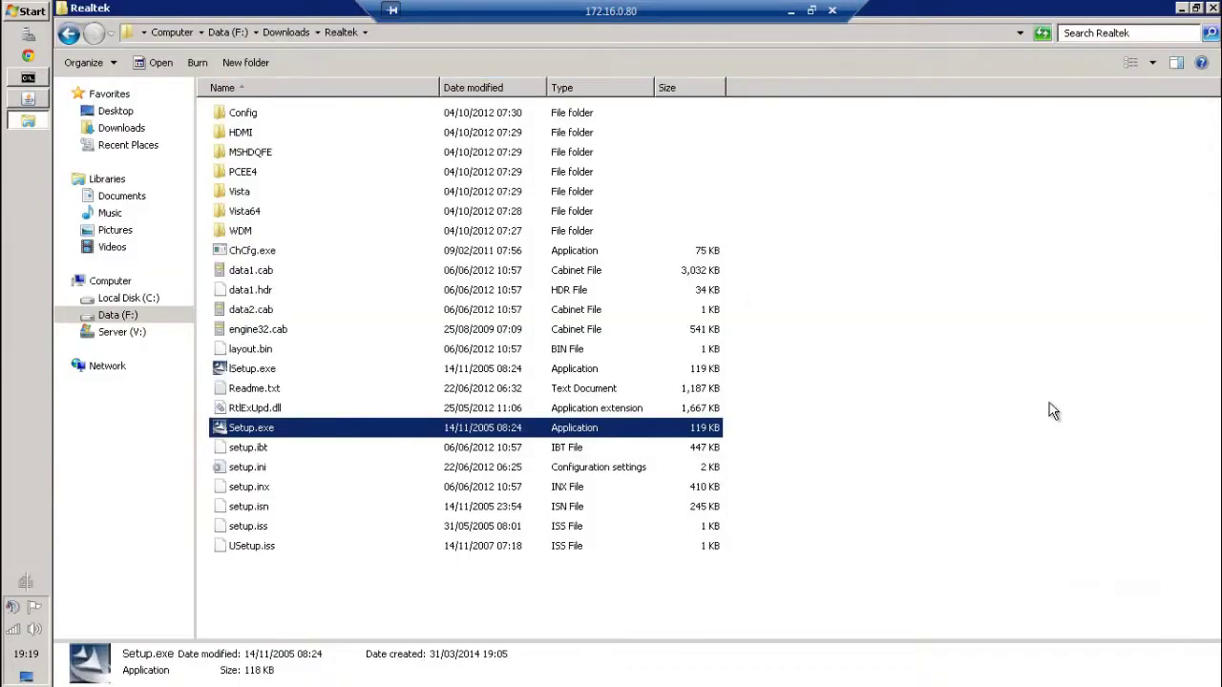
Step: Look through the Realtek folder and its Config subfolder, and return to F:\Downloads on the remote computer
{"action": "left_click", "coordinate": [854, 497]}
{"action": "key", "text": "BackSpace"}
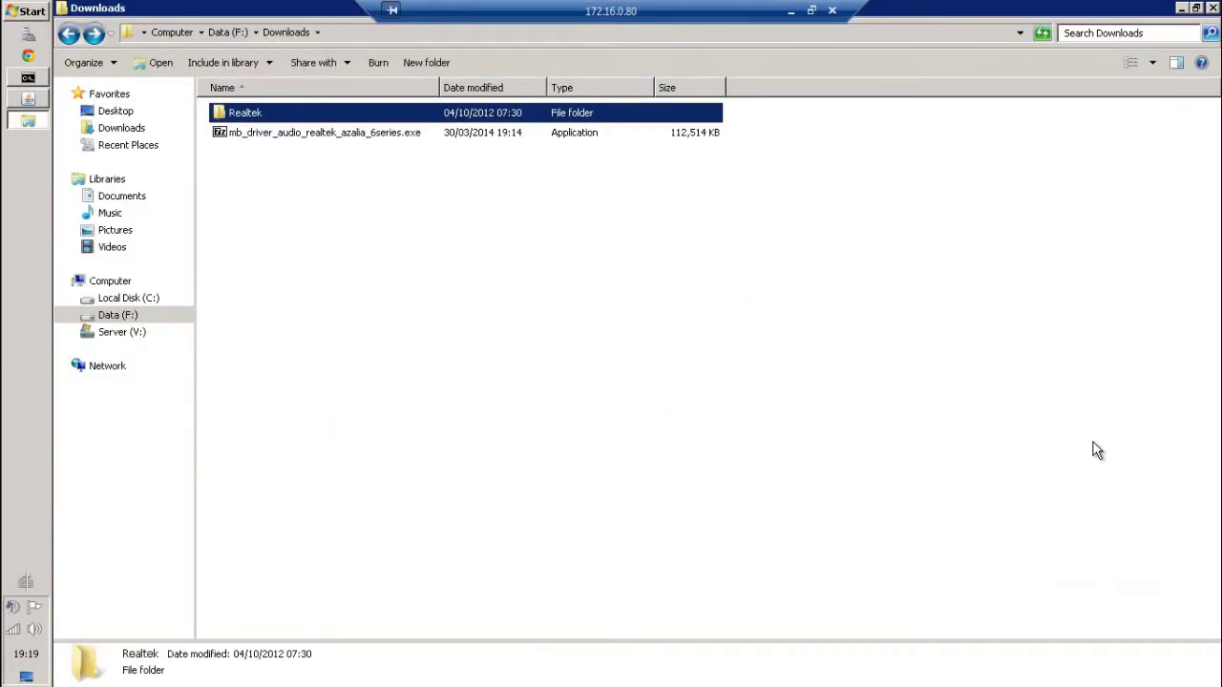
{"action": "left_click", "coordinate": [563, 296]}
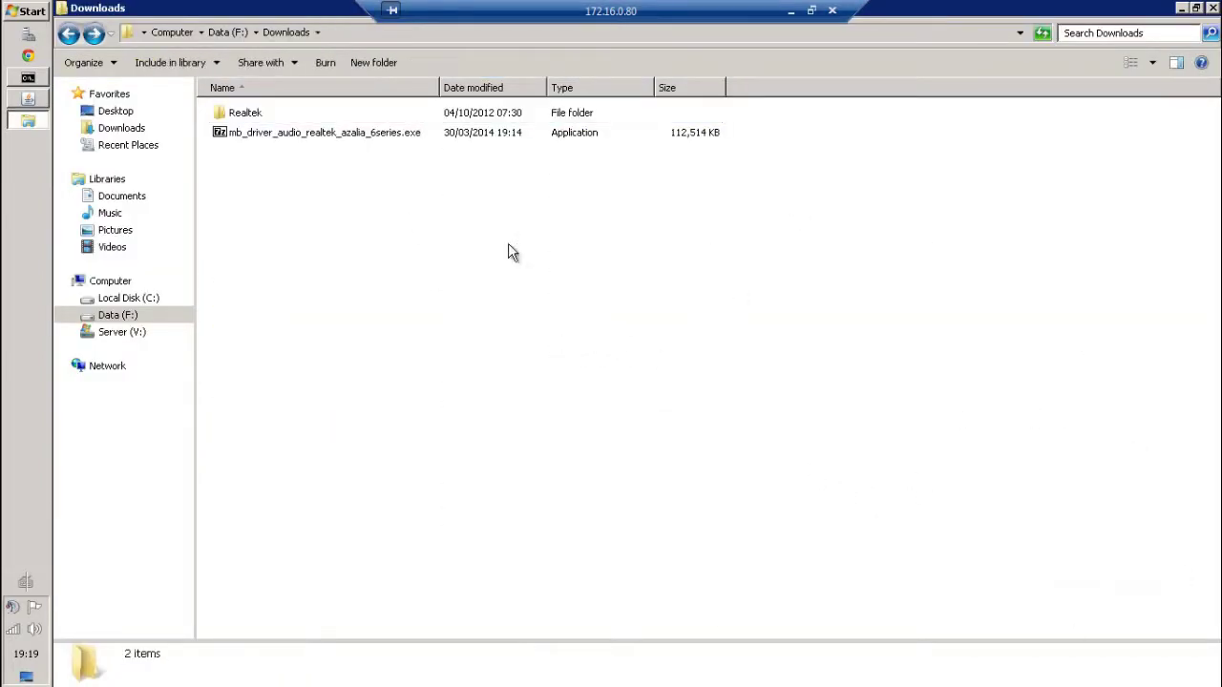
{"action": "double_click", "coordinate": [332, 112]}
{"action": "double_click", "coordinate": [449, 120]}
{"action": "key", "text": "BackSpace"}
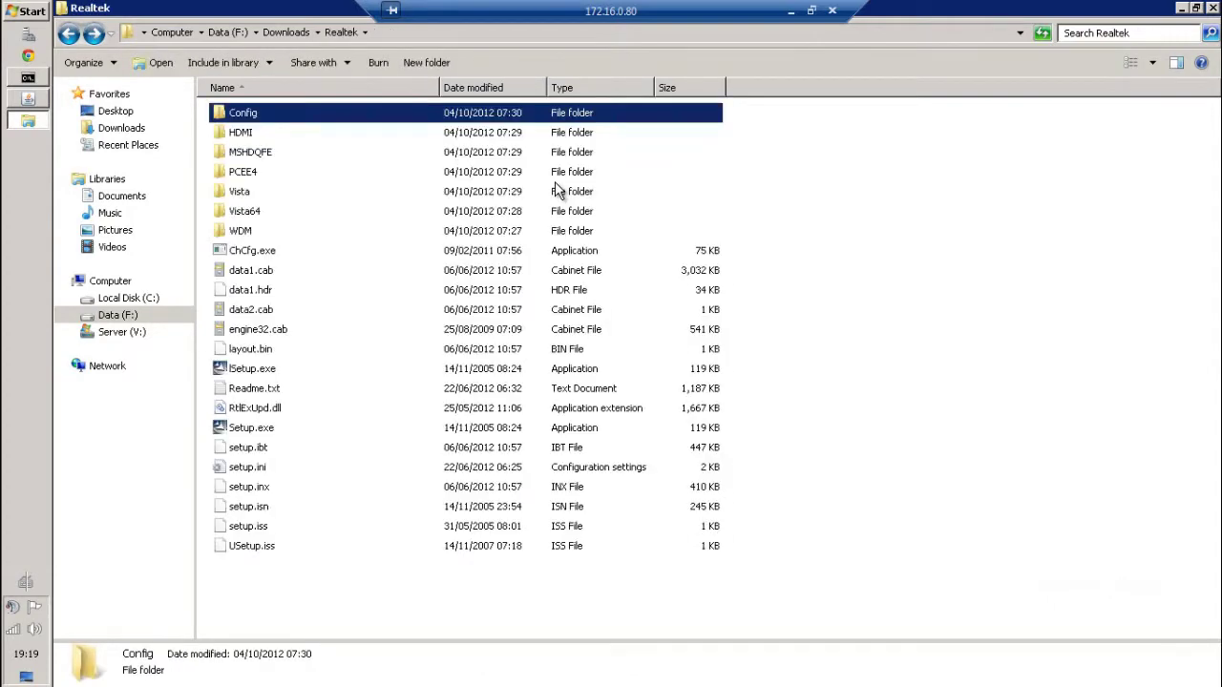
{"action": "key", "text": "BackSpace"}
{"action": "left_click", "coordinate": [694, 330]}
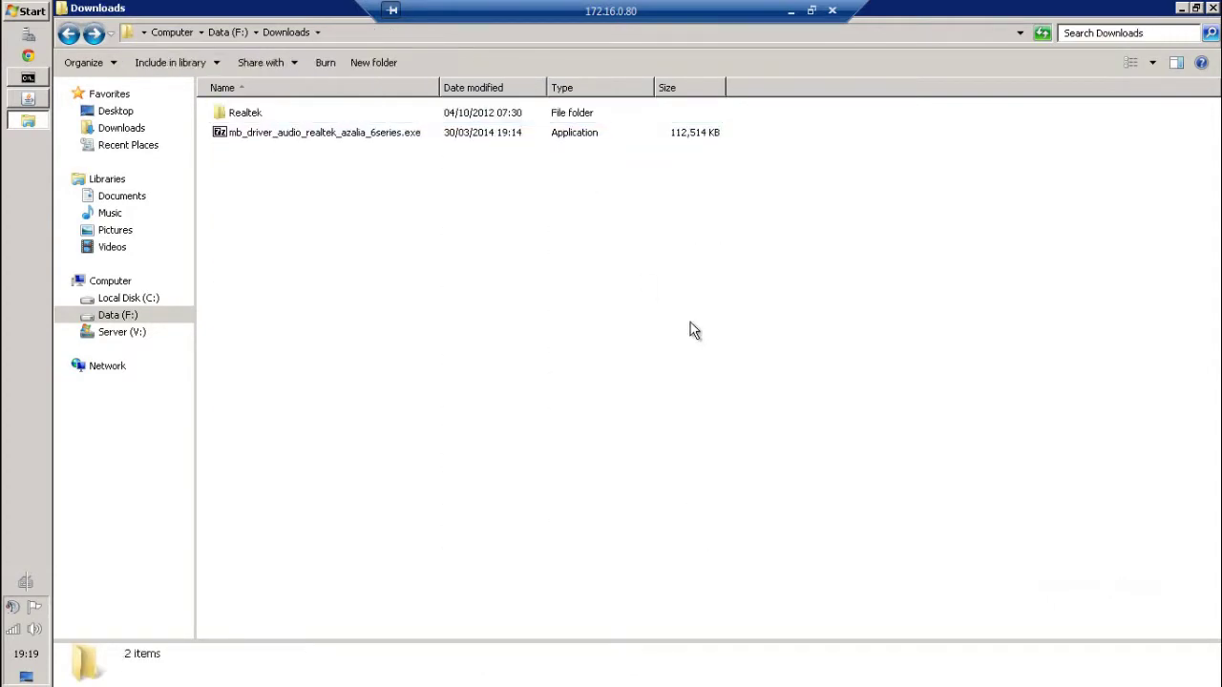
Step: Minimize the Remote Desktop session and show the mb_driver_audio_realtek_azalia_6series installer on the local desktop
{"action": "left_click", "coordinate": [790, 10]}
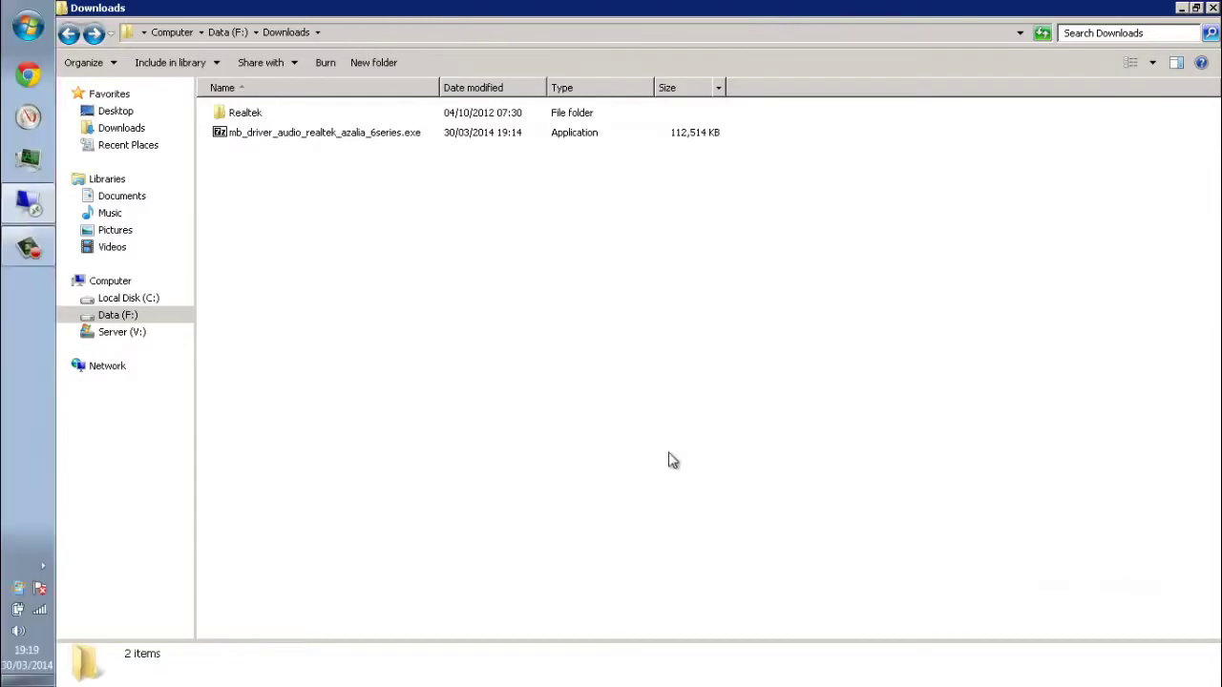
{"action": "key", "text": "super+d"}
{"action": "left_click_drag", "start_coordinate": [503, 256], "coordinate": [606, 397]}
{"action": "left_click_drag", "start_coordinate": [482, 222], "coordinate": [651, 487]}
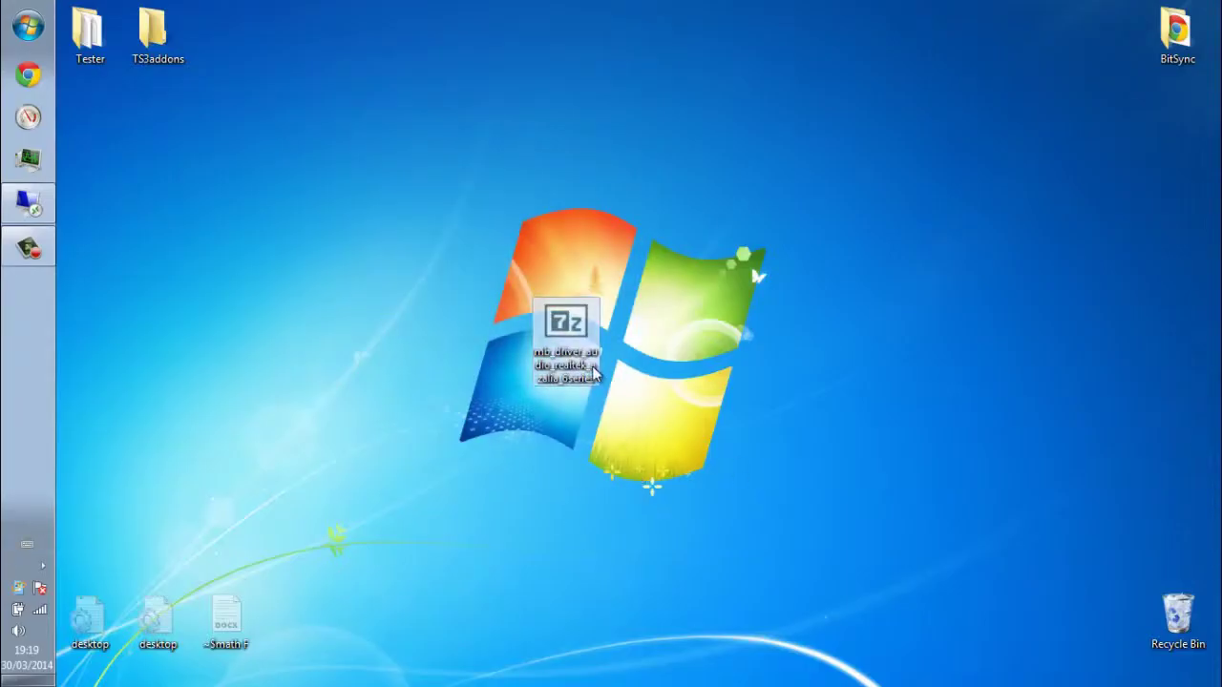
{"action": "left_click", "coordinate": [315, 282]}
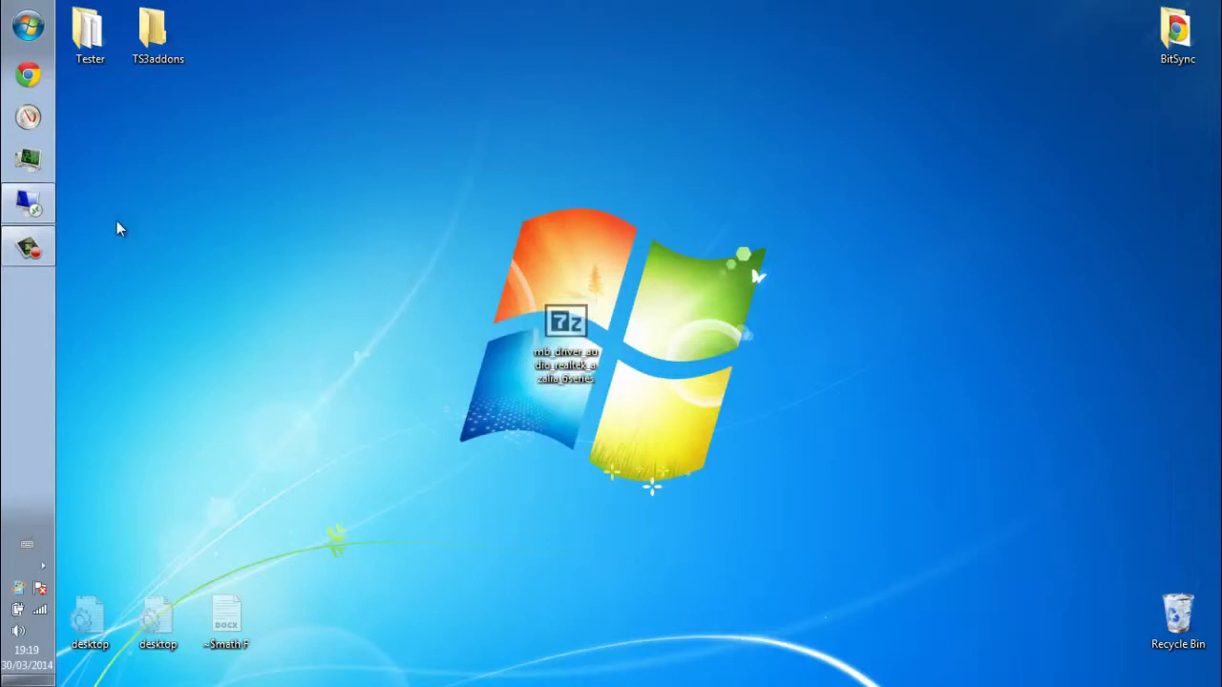